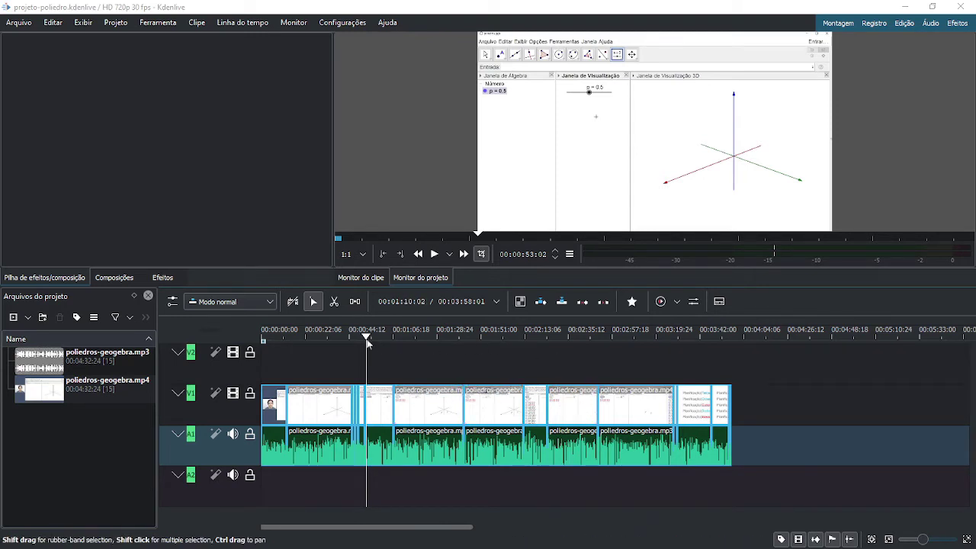
Step: Move the playhead to the cut between the two V1 clips at 00:02:50:12
{"action": "left_click_drag", "start_coordinate": [366, 343], "coordinate": [599, 402]}
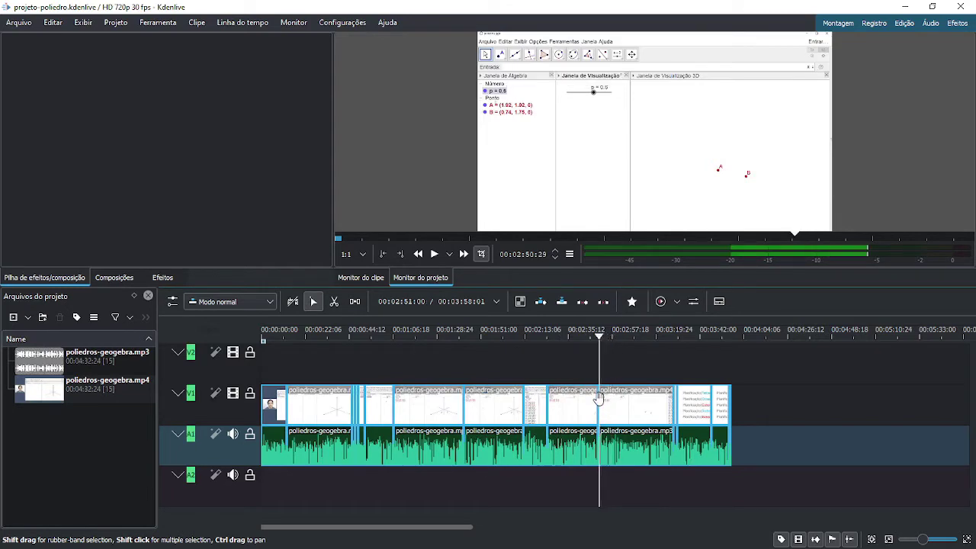
{"action": "scroll", "coordinate": [597, 414], "scroll_direction": "up", "scroll_amount": 5}
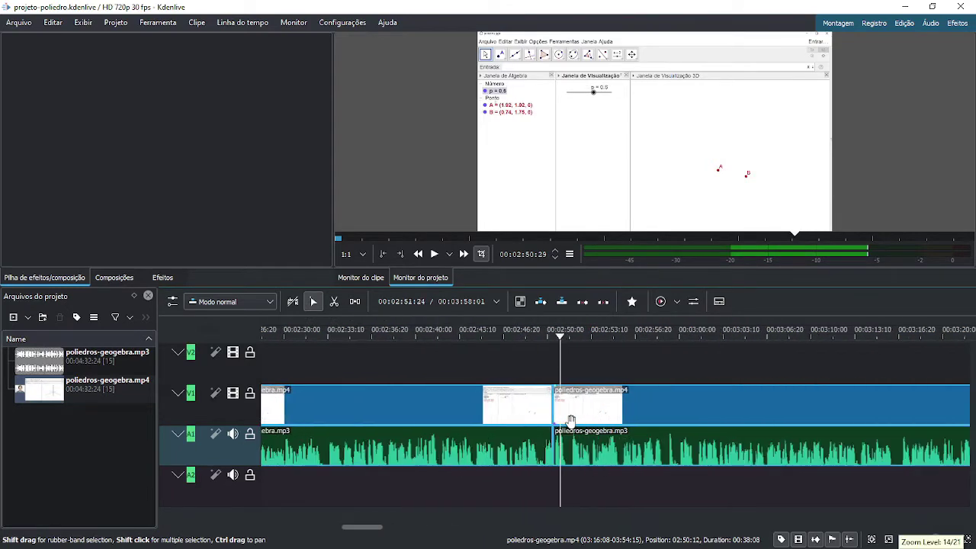
{"action": "left_click_drag", "start_coordinate": [554, 337], "coordinate": [544, 350]}
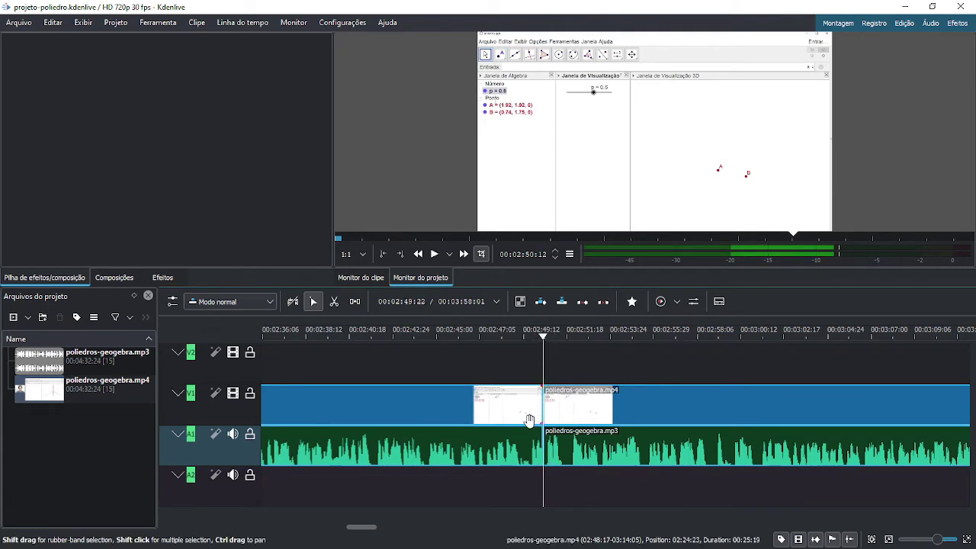
{"action": "scroll", "coordinate": [529, 420], "scroll_direction": "up", "scroll_amount": 5}
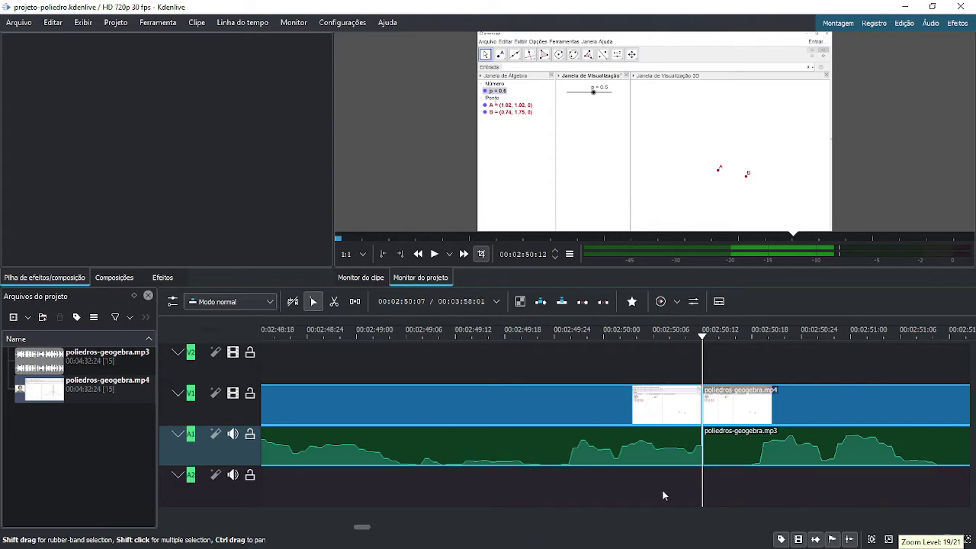
{"action": "scroll", "coordinate": [688, 405], "scroll_direction": "down", "scroll_amount": 1}
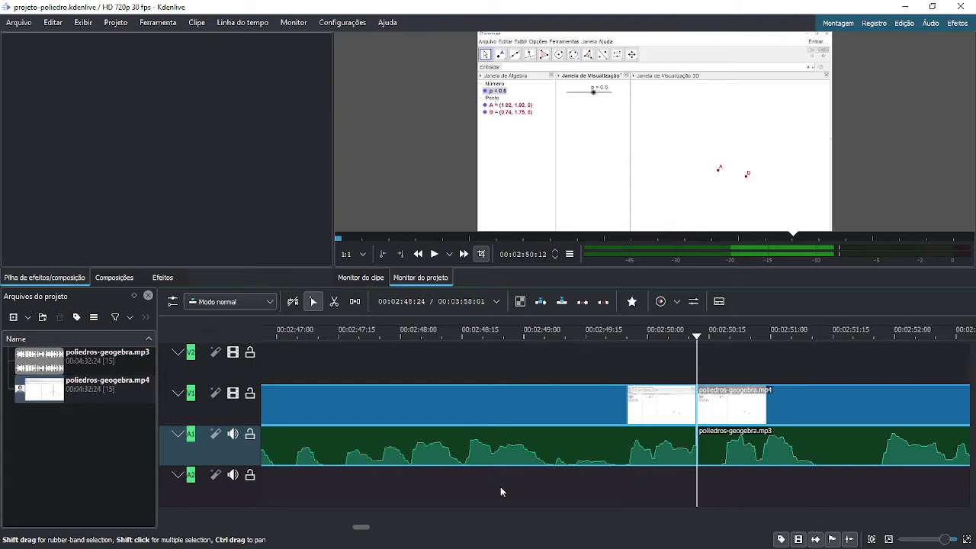
Step: Start a new title clip and draw a rectangle of about 1291 × 734 covering the whole frame
{"action": "left_click", "coordinate": [28, 317]}
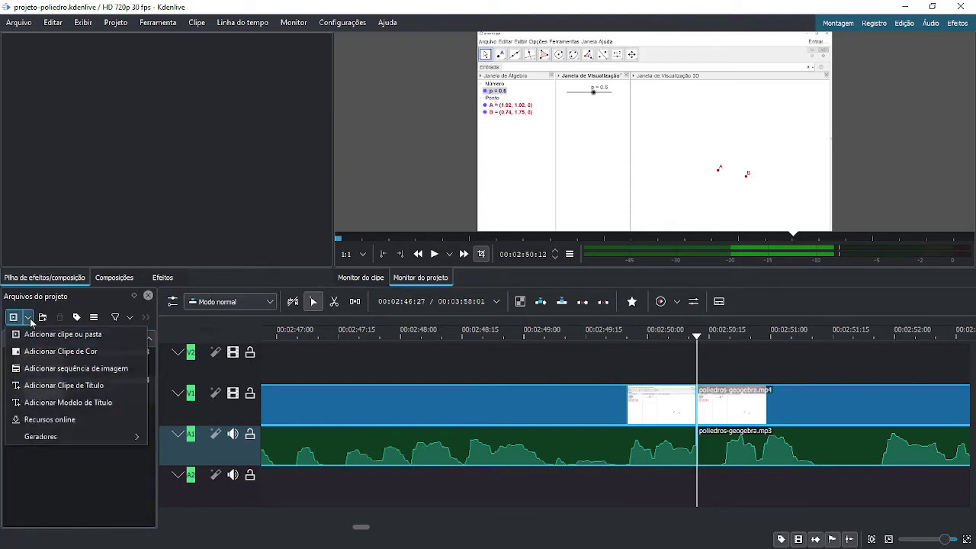
{"action": "left_click", "coordinate": [115, 386]}
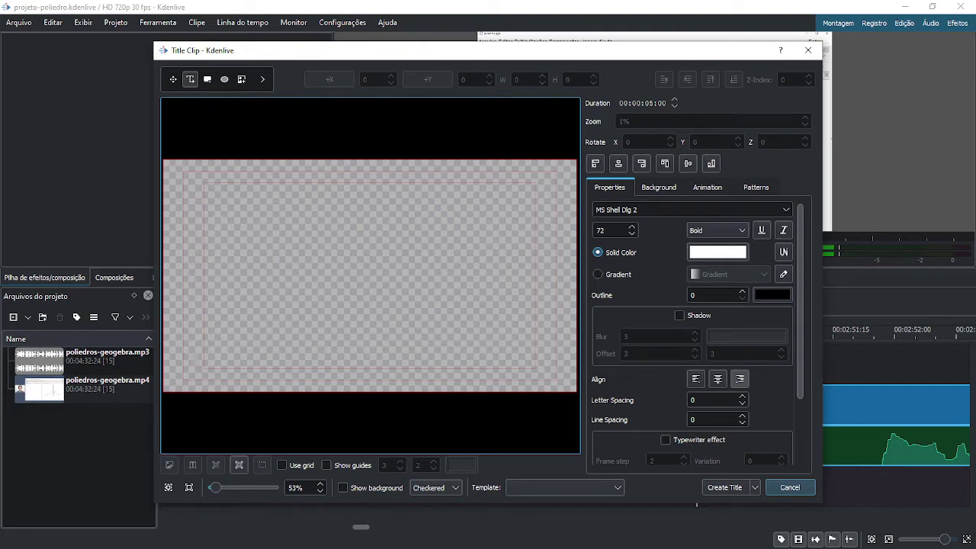
{"action": "left_click", "coordinate": [207, 80]}
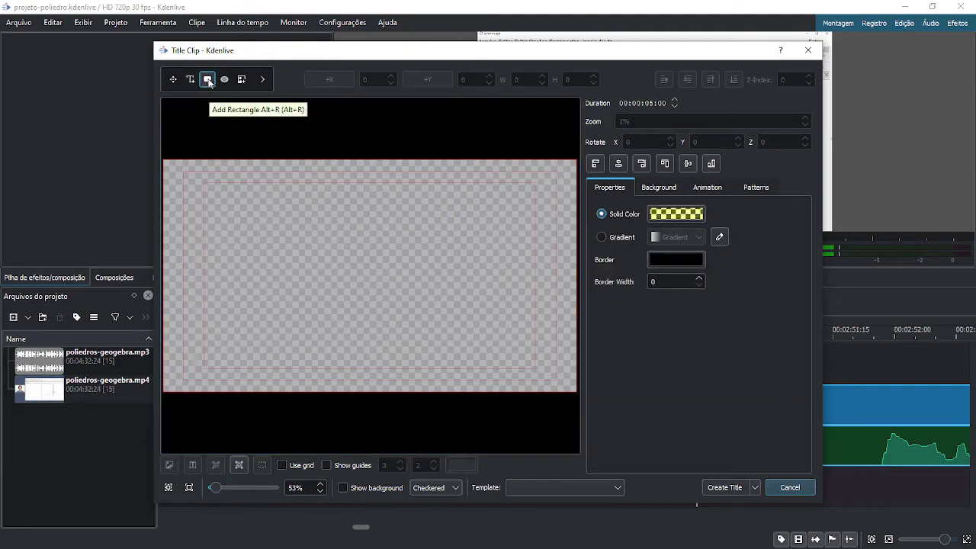
{"action": "left_click_drag", "start_coordinate": [163, 160], "coordinate": [577, 391]}
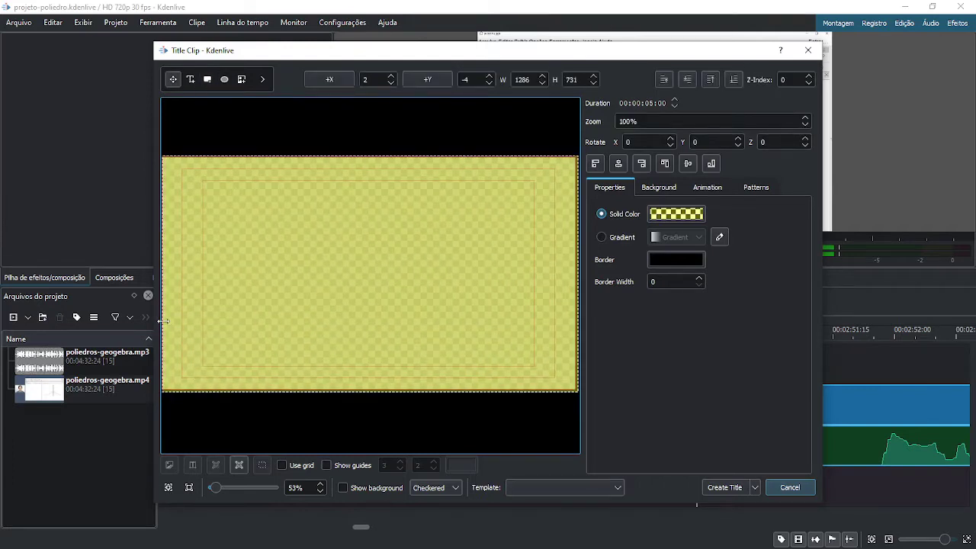
{"action": "left_click_drag", "start_coordinate": [173, 331], "coordinate": [227, 331]}
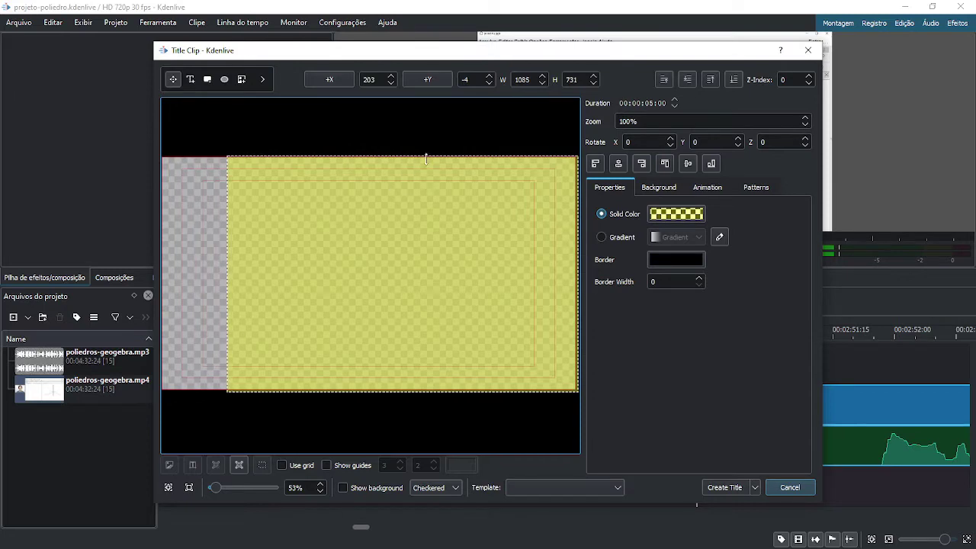
{"action": "mouse_move", "coordinate": [426, 159]}
{"action": "left_mouse_down"}
{"action": "mouse_move", "coordinate": [426, 200]}
{"action": "mouse_move", "coordinate": [425, 154]}
{"action": "left_mouse_up"}
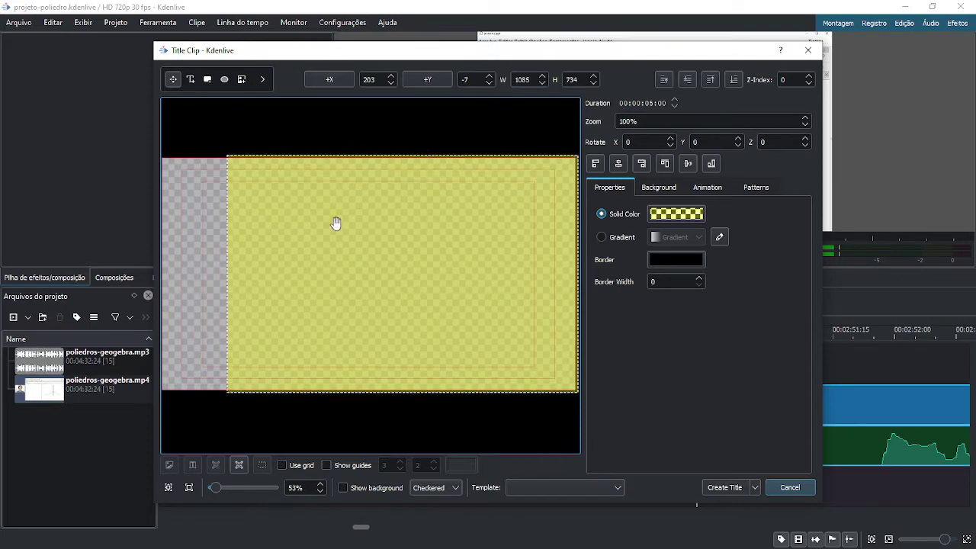
{"action": "left_click_drag", "start_coordinate": [227, 276], "coordinate": [159, 276]}
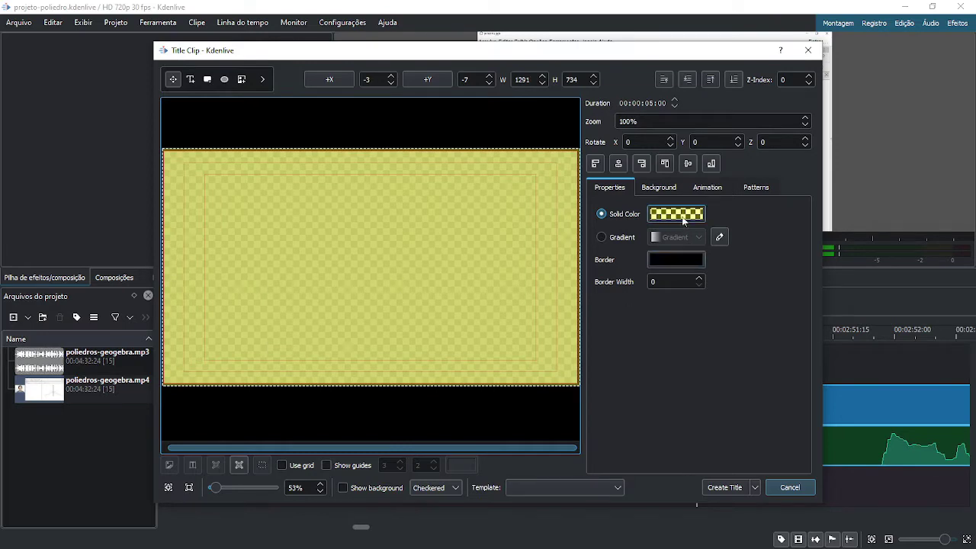
Step: Set the rectangle's solid fill to fully opaque light blue #6cd8ff
{"action": "left_click", "coordinate": [676, 214]}
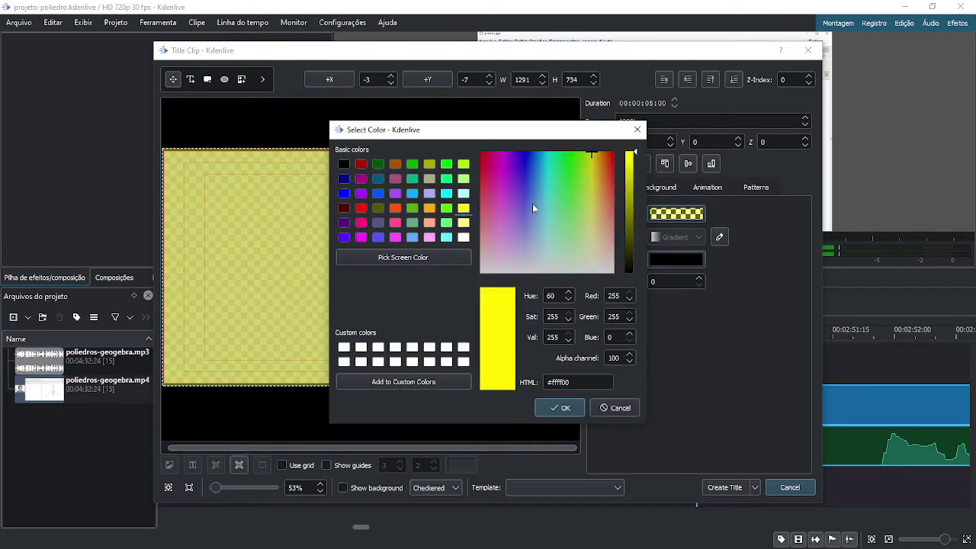
{"action": "left_click", "coordinate": [541, 204]}
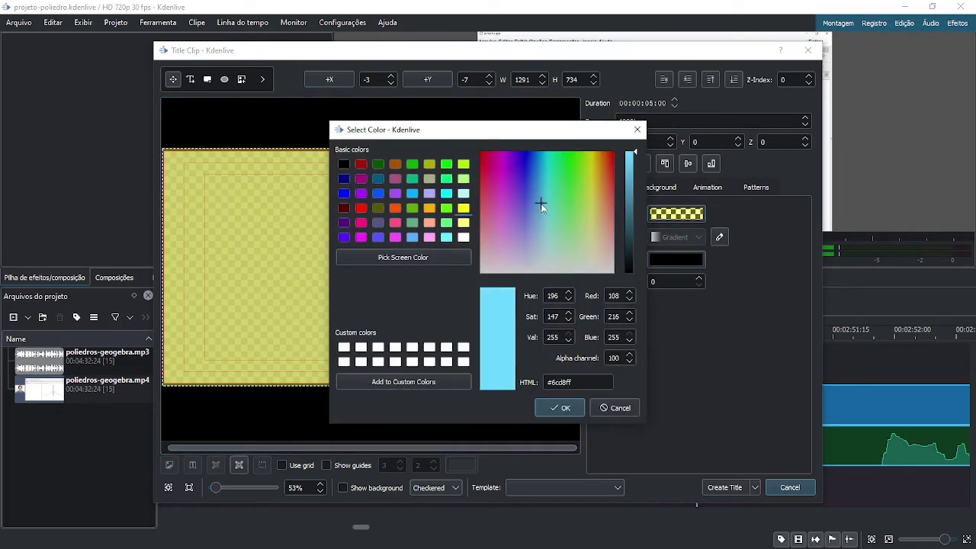
{"action": "left_click", "coordinate": [628, 354]}
{"action": "left_click", "coordinate": [561, 408]}
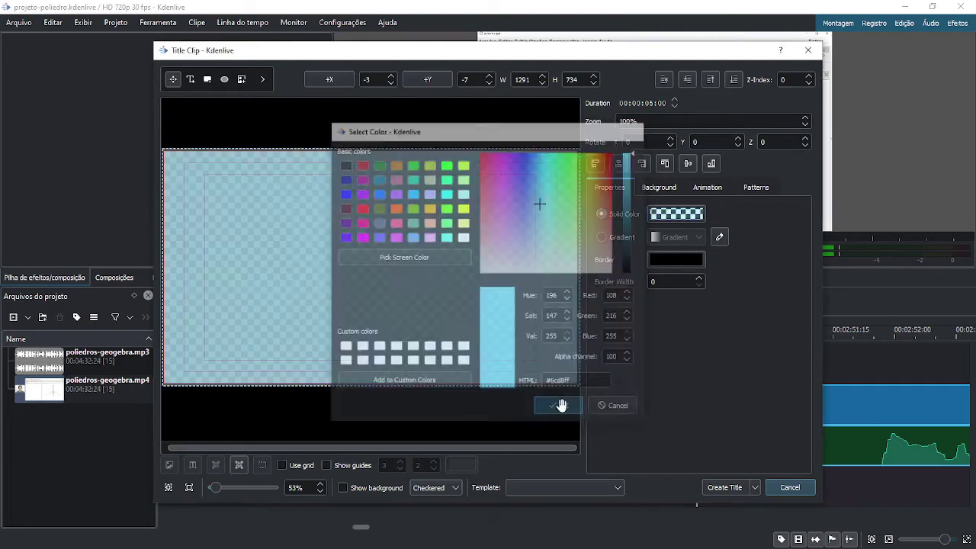
{"action": "left_click", "coordinate": [681, 216]}
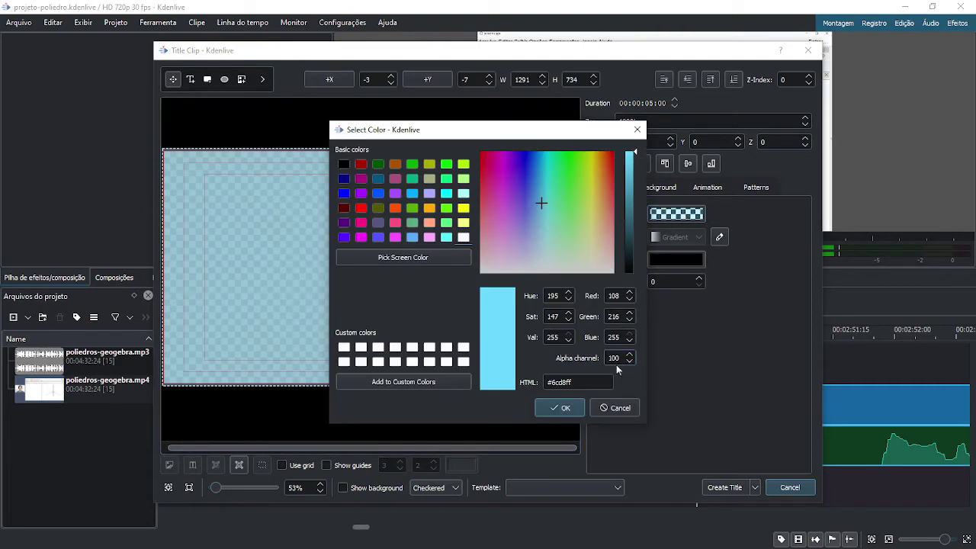
{"action": "left_click", "coordinate": [615, 358]}
{"action": "left_click", "coordinate": [560, 407]}
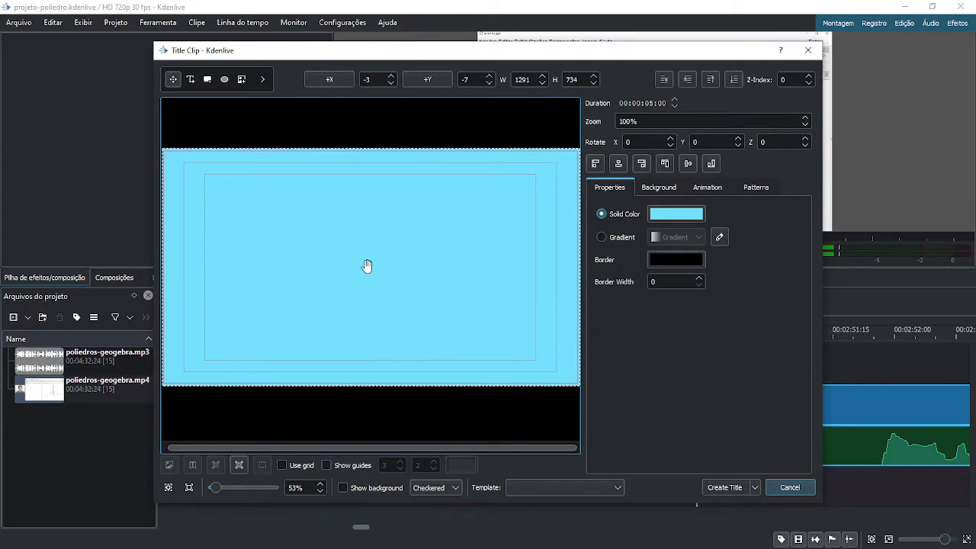
Step: Add the text ICOSAEDRO near the middle of the blue rectangle
{"action": "left_click", "coordinate": [191, 79]}
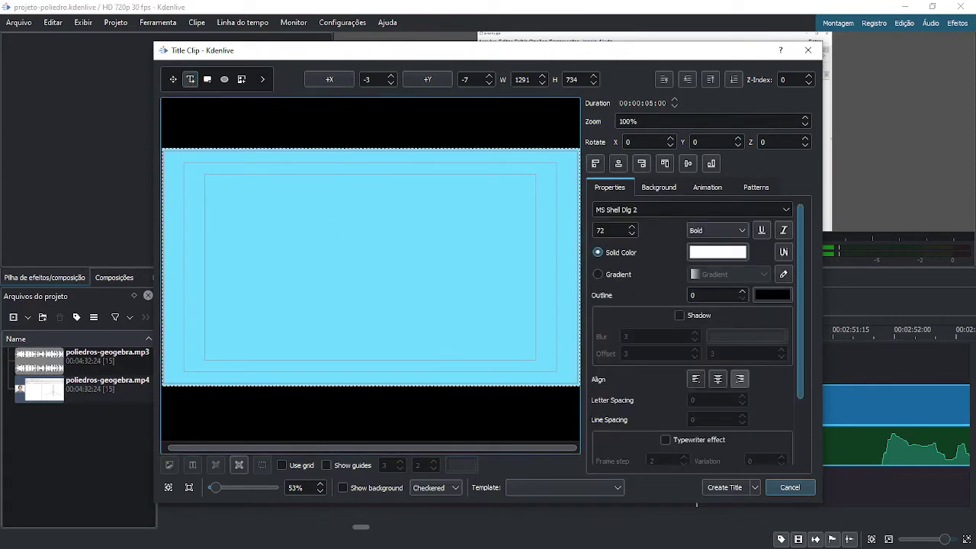
{"action": "left_click", "coordinate": [283, 243]}
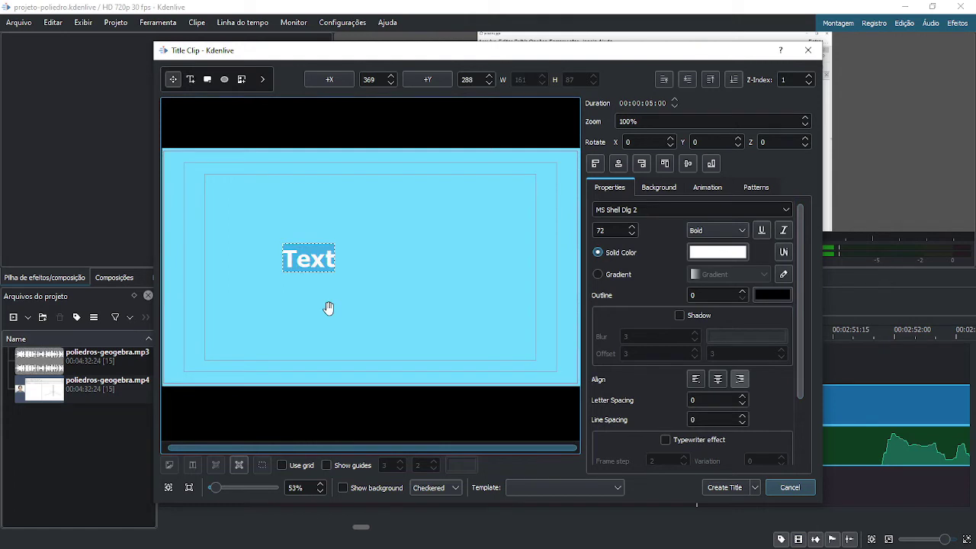
{"action": "type", "text": "ICOS"}
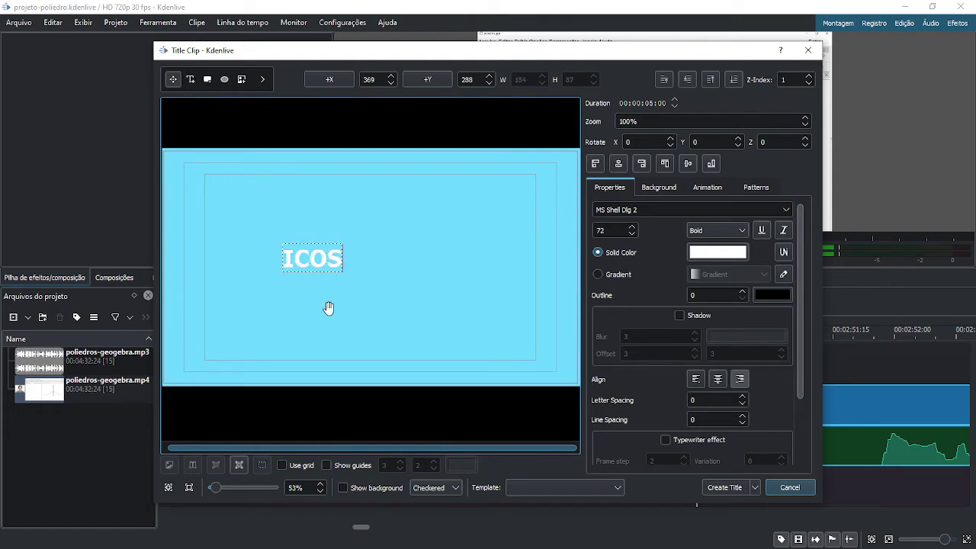
{"action": "type", "text": "AEDRO"}
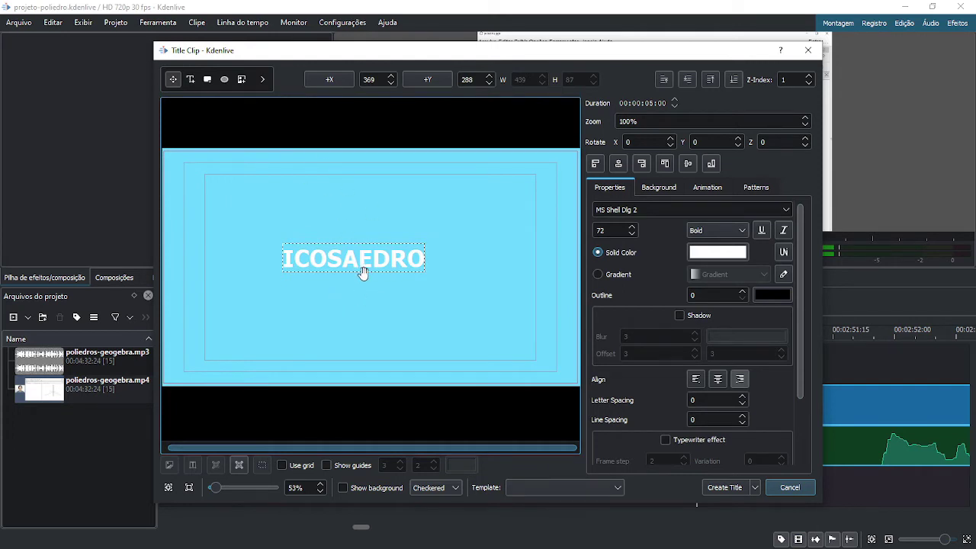
Step: Set the font size of the whole ICOSAEDRO text to 89
{"action": "left_click_drag", "start_coordinate": [360, 267], "coordinate": [372, 271]}
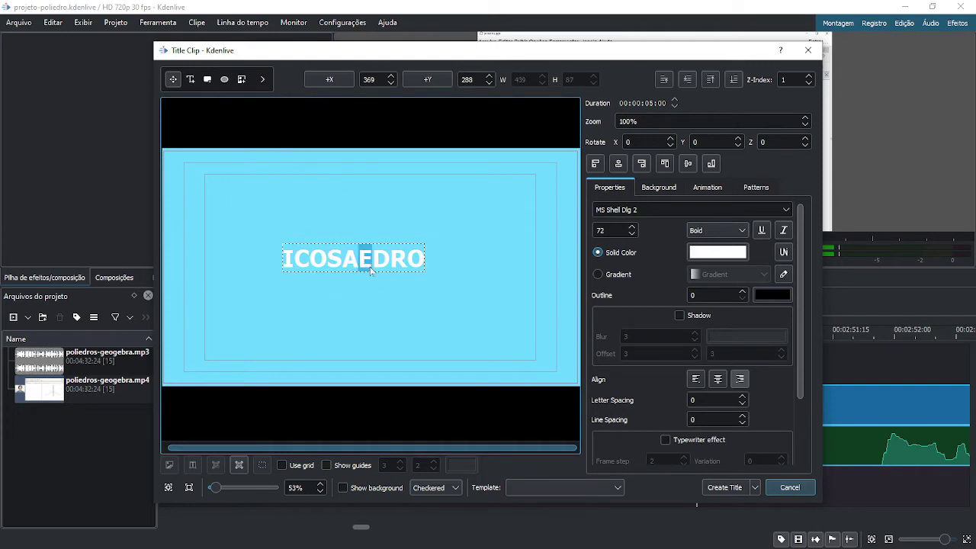
{"action": "left_click", "coordinate": [409, 259]}
{"action": "left_click_drag", "start_coordinate": [289, 263], "coordinate": [426, 273]}
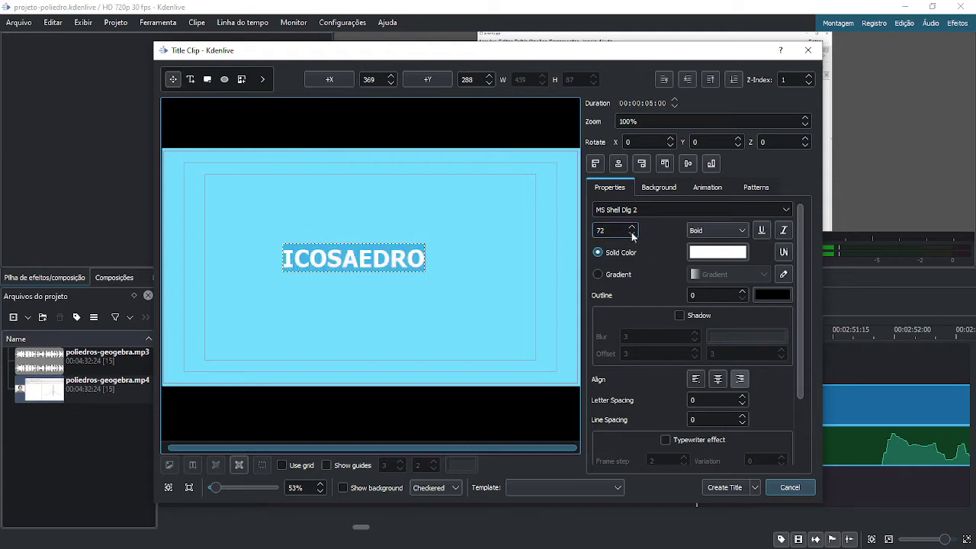
{"action": "scroll", "coordinate": [631, 230], "scroll_direction": "up", "scroll_amount": 9}
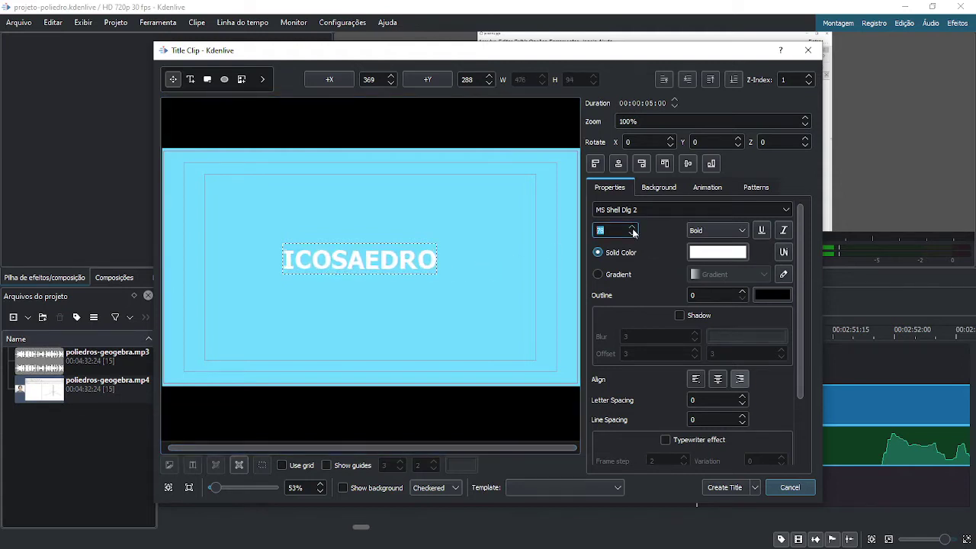
{"action": "scroll", "coordinate": [632, 229], "scroll_direction": "up", "scroll_amount": 8}
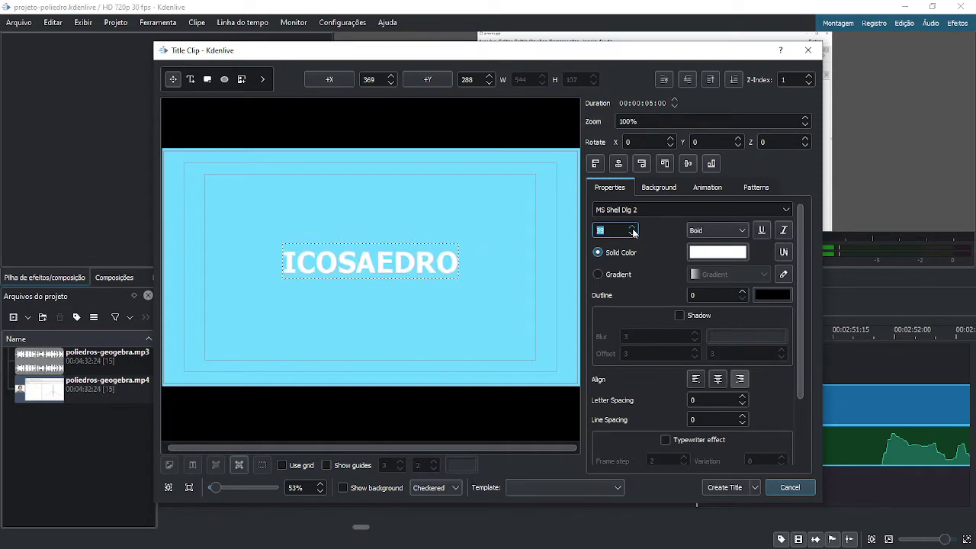
{"action": "left_click", "coordinate": [732, 238]}
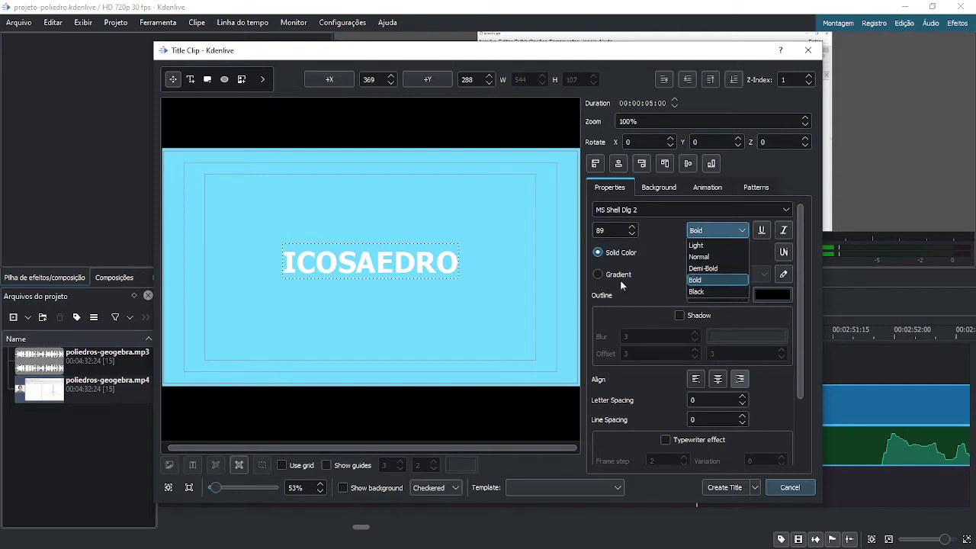
{"action": "left_click", "coordinate": [788, 210]}
{"action": "left_click", "coordinate": [788, 211]}
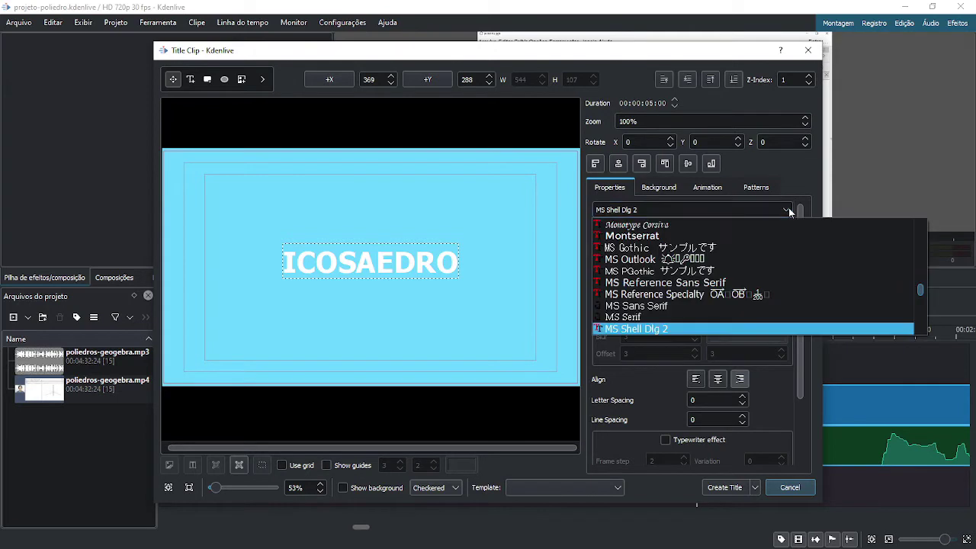
{"action": "left_click", "coordinate": [788, 207]}
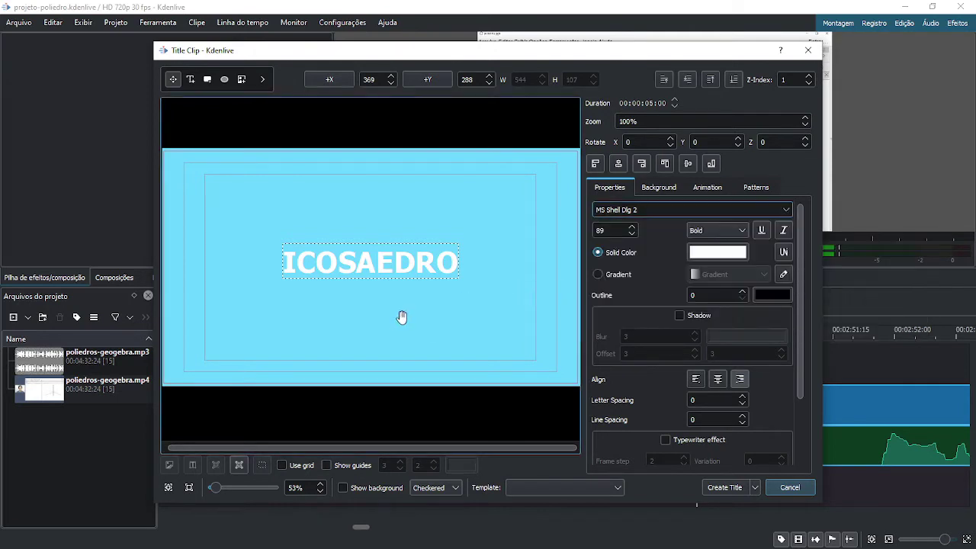
Step: Create the title and place it on track V2 starting at 00:02:47:24, spanning the cut between the V1 clips
{"action": "left_click", "coordinate": [469, 417]}
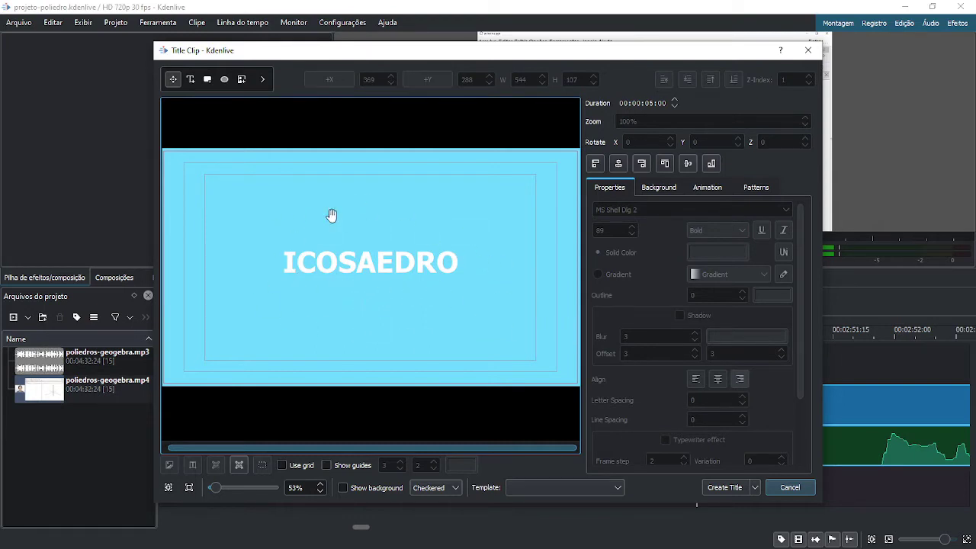
{"action": "left_click", "coordinate": [724, 487]}
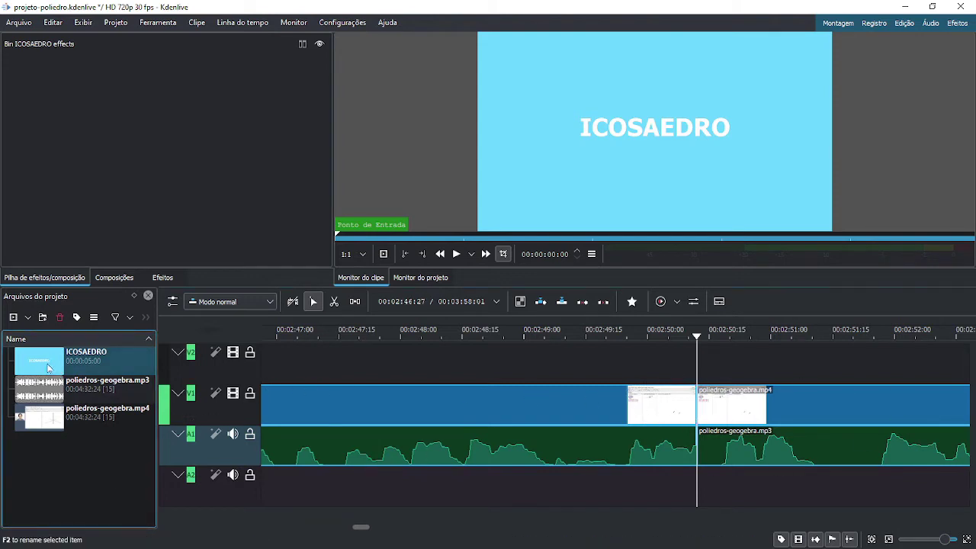
{"action": "left_click_drag", "start_coordinate": [47, 365], "coordinate": [665, 387]}
{"action": "scroll", "coordinate": [748, 398], "scroll_direction": "down", "scroll_amount": 3, "text": "ctrl"}
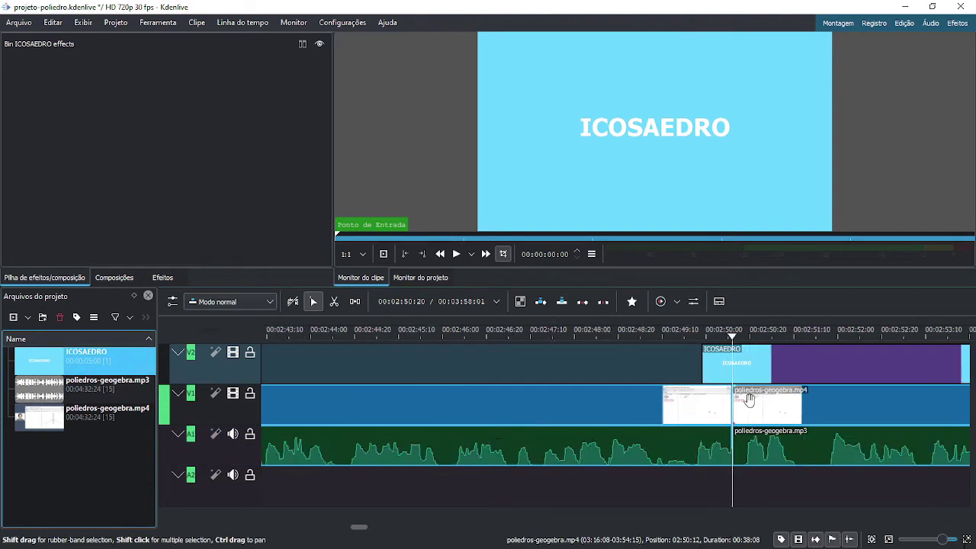
{"action": "left_click_drag", "start_coordinate": [806, 370], "coordinate": [741, 375]}
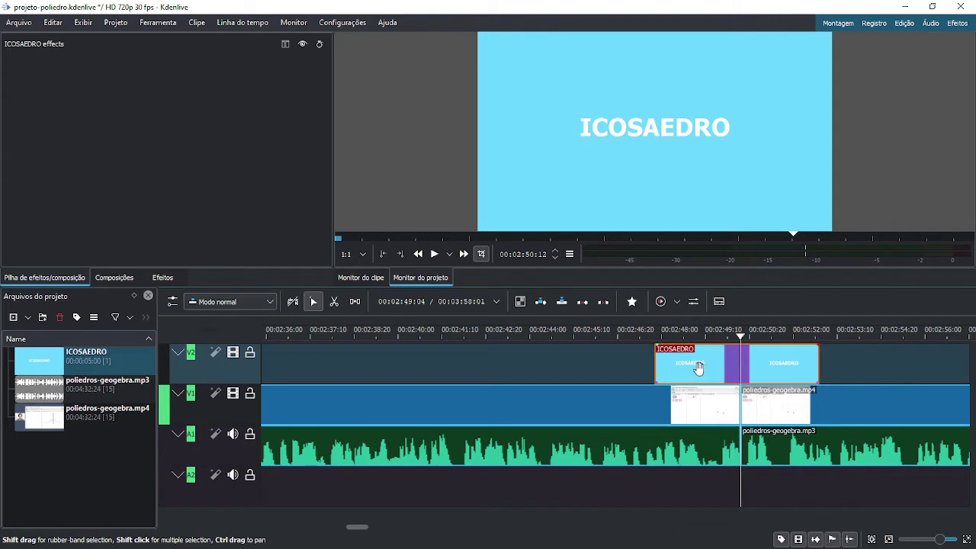
Step: Set the duration of the ICOSAEDRO title clip on track V2 to four seconds
{"action": "right_click", "coordinate": [698, 371]}
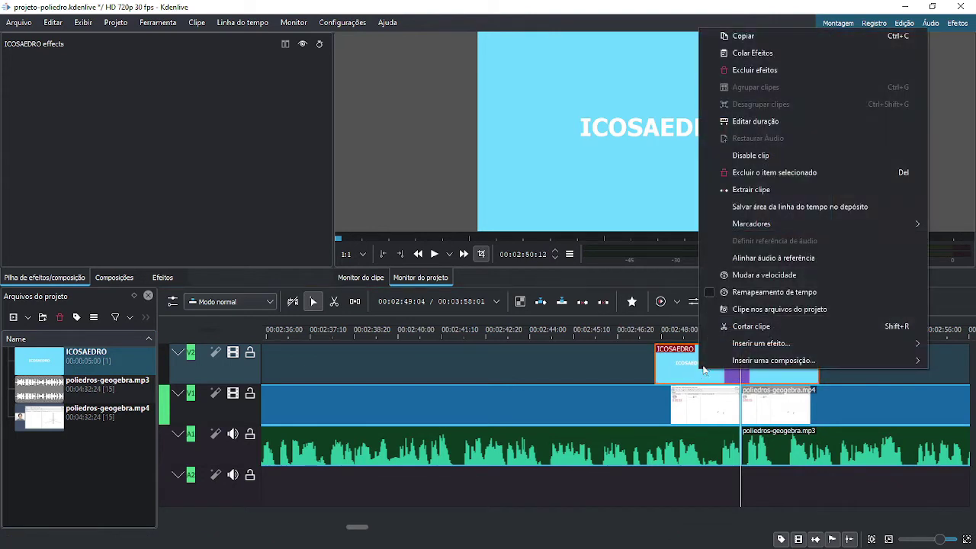
{"action": "left_click", "coordinate": [771, 122]}
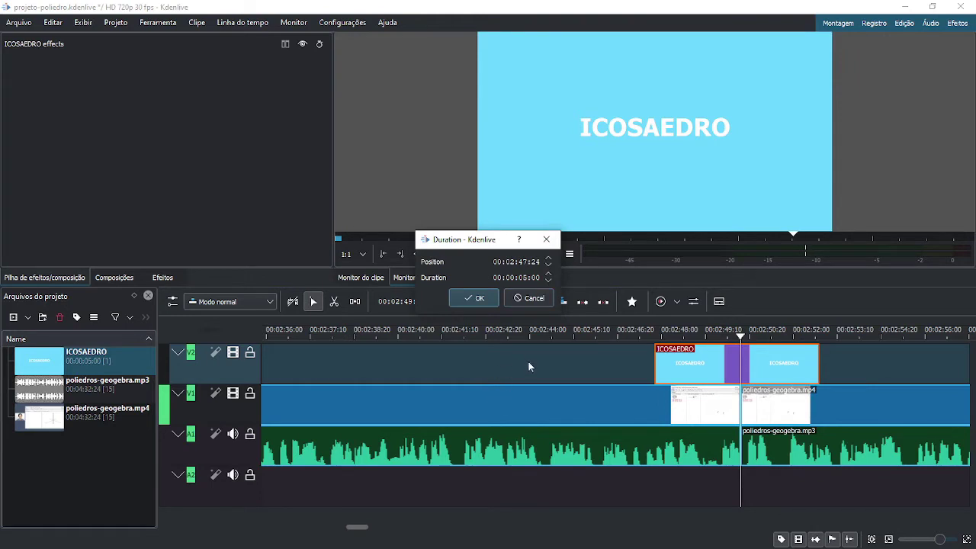
{"action": "type", "text": "4"}
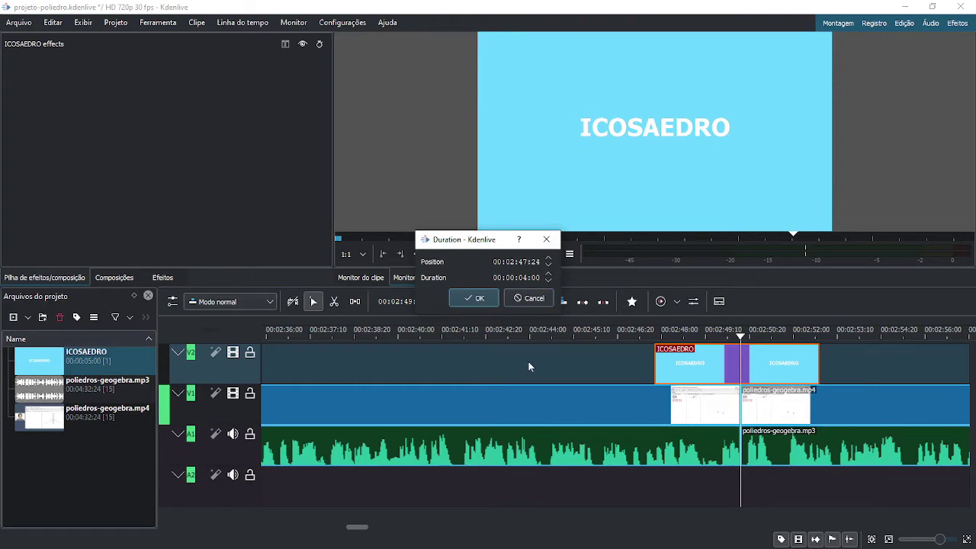
{"action": "left_click", "coordinate": [475, 298]}
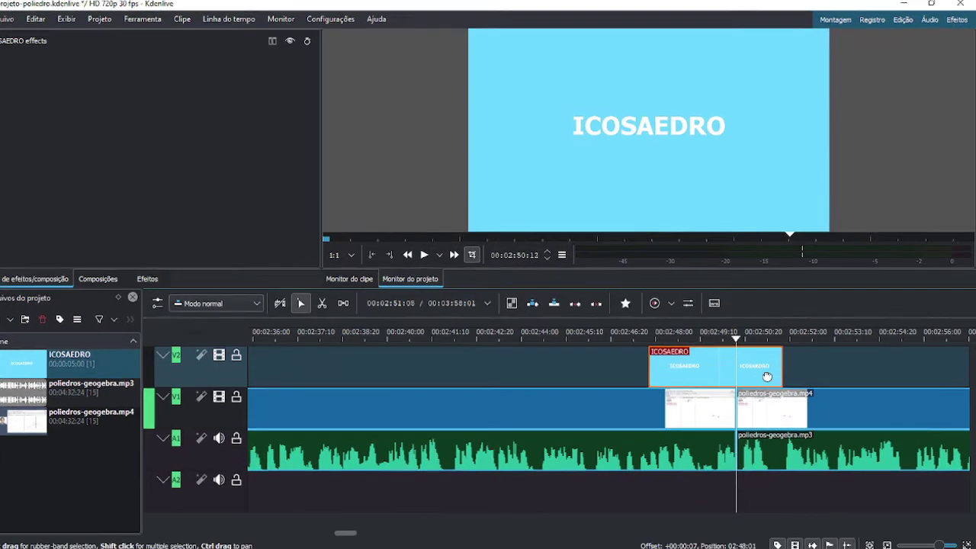
Step: Move the ICOSAEDRO clip slightly later on track V2 so it sits centred over the cut between the V1 clips
{"action": "left_click_drag", "start_coordinate": [762, 371], "coordinate": [777, 371]}
{"action": "left_click_drag", "start_coordinate": [742, 401], "coordinate": [744, 400]}
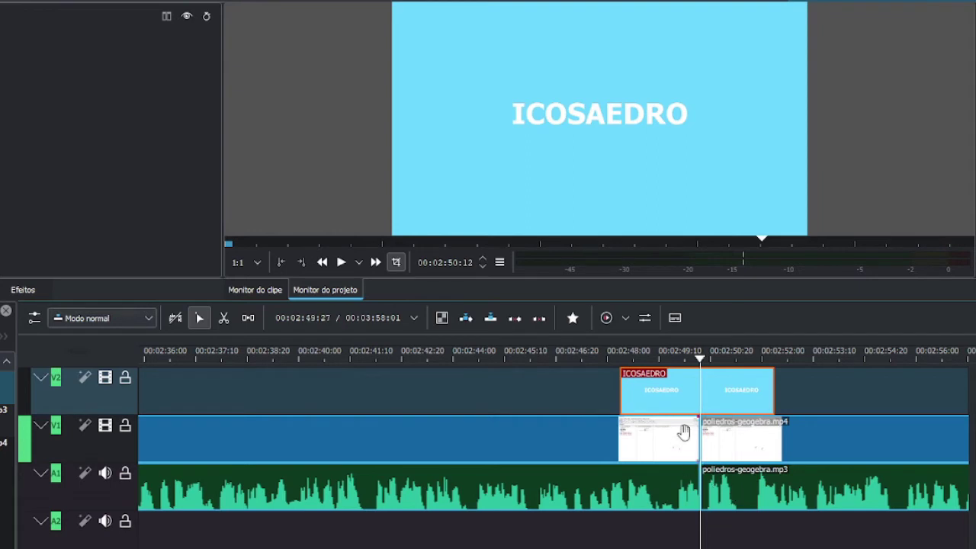
{"action": "left_click_drag", "start_coordinate": [699, 366], "coordinate": [797, 424]}
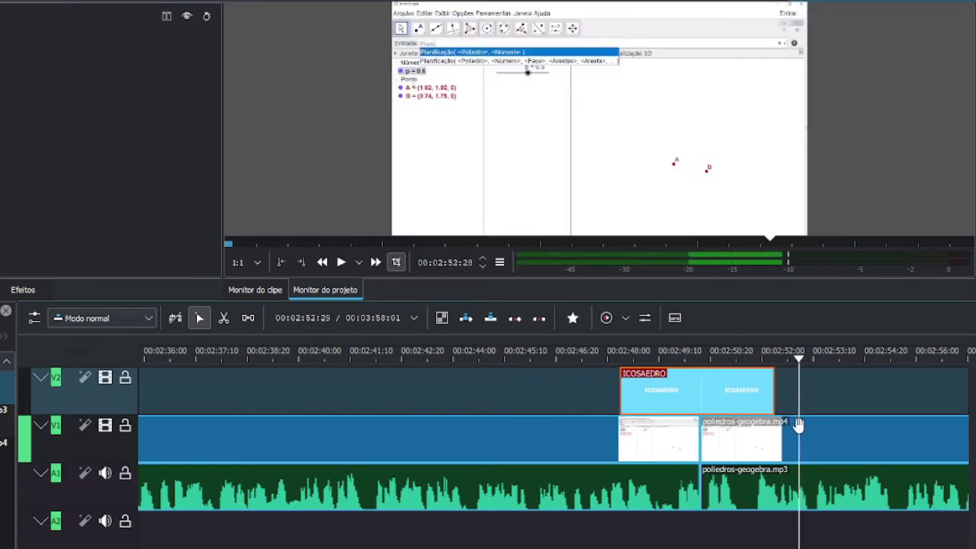
Step: Add a Limpar dissolve at the start and end of the ICOSAEDRO clip and shorten both so they stay clear of its middle
{"action": "left_click", "coordinate": [625, 413]}
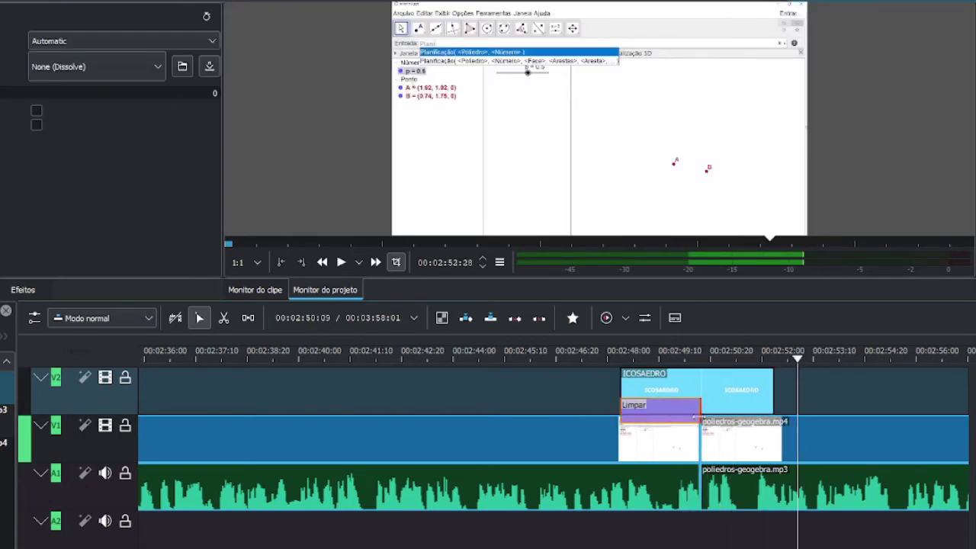
{"action": "left_click_drag", "start_coordinate": [692, 416], "coordinate": [673, 416]}
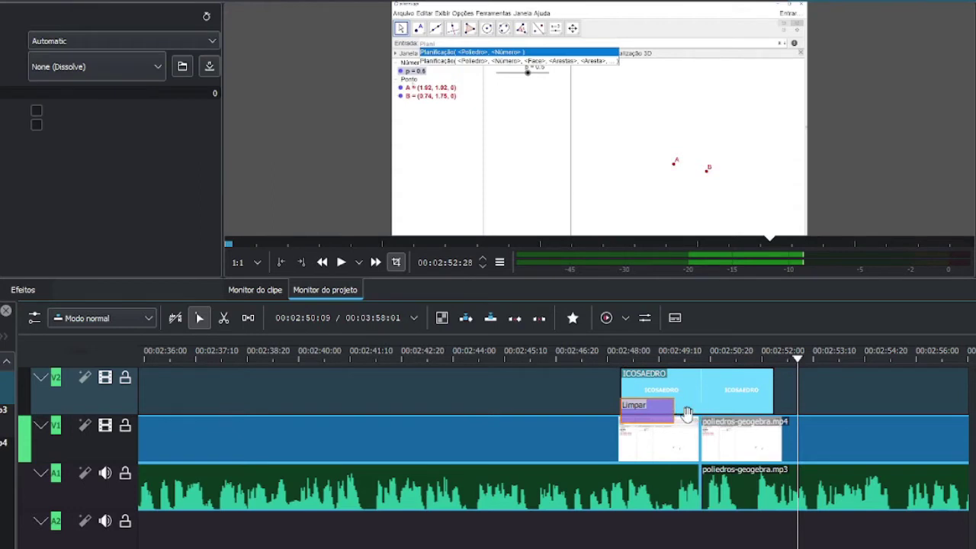
{"action": "left_click", "coordinate": [776, 417]}
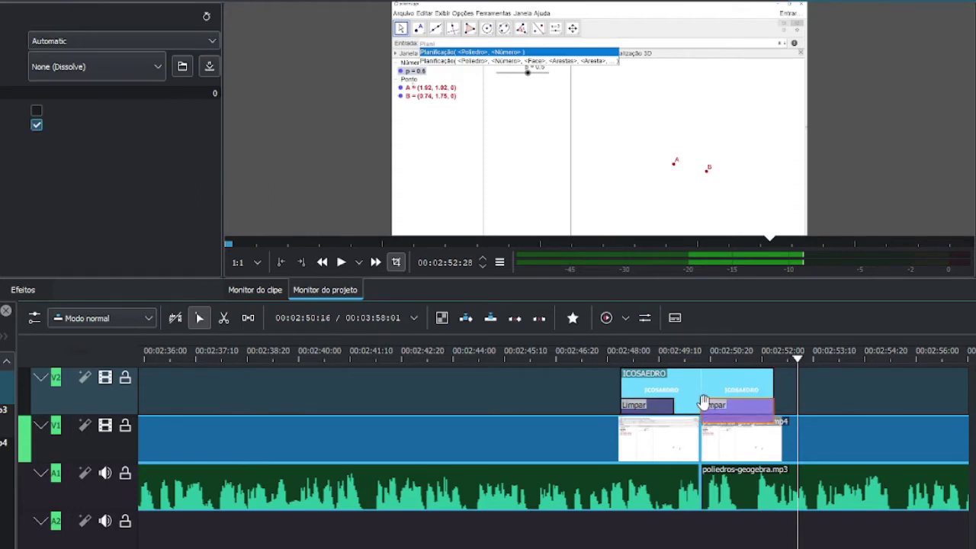
{"action": "left_click_drag", "start_coordinate": [696, 405], "coordinate": [736, 406]}
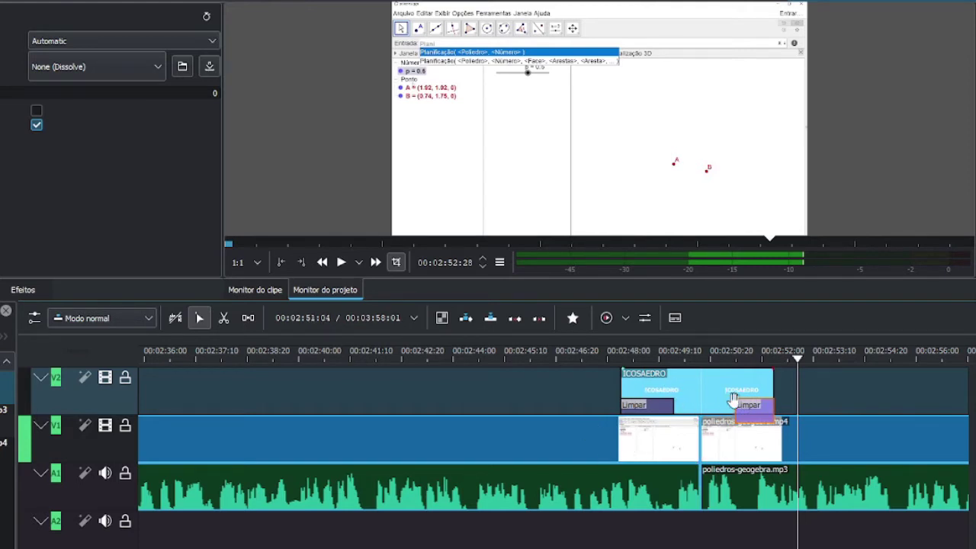
Step: Play back the section around the ICOSAEDRO title to check its opening and closing dissolves
{"action": "left_click", "coordinate": [654, 405]}
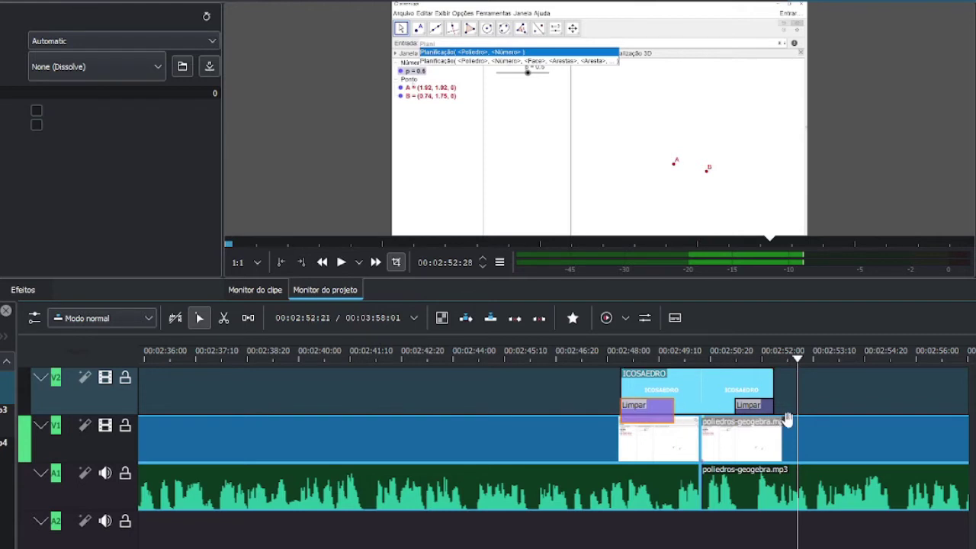
{"action": "left_click_drag", "start_coordinate": [798, 363], "coordinate": [599, 416]}
{"action": "key", "text": "space"}
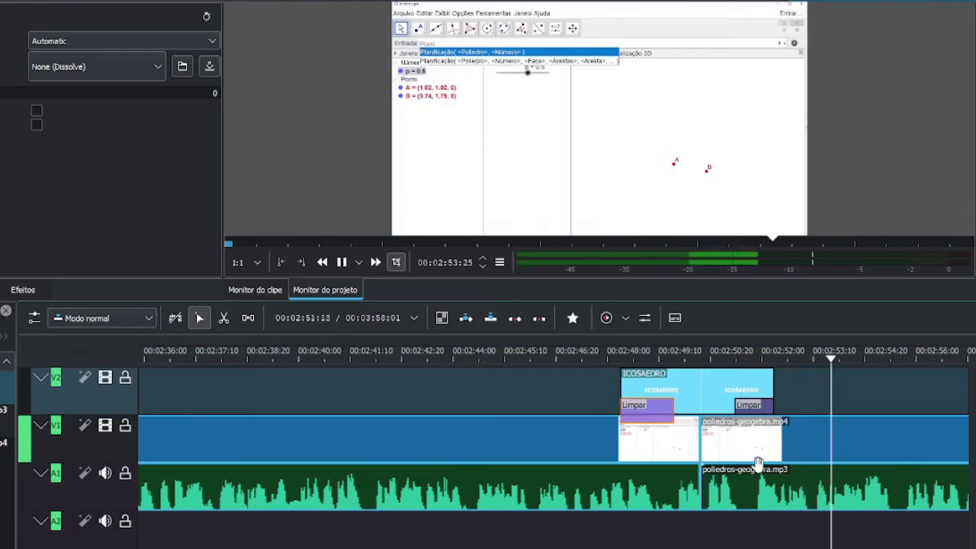
{"action": "key", "text": "space"}
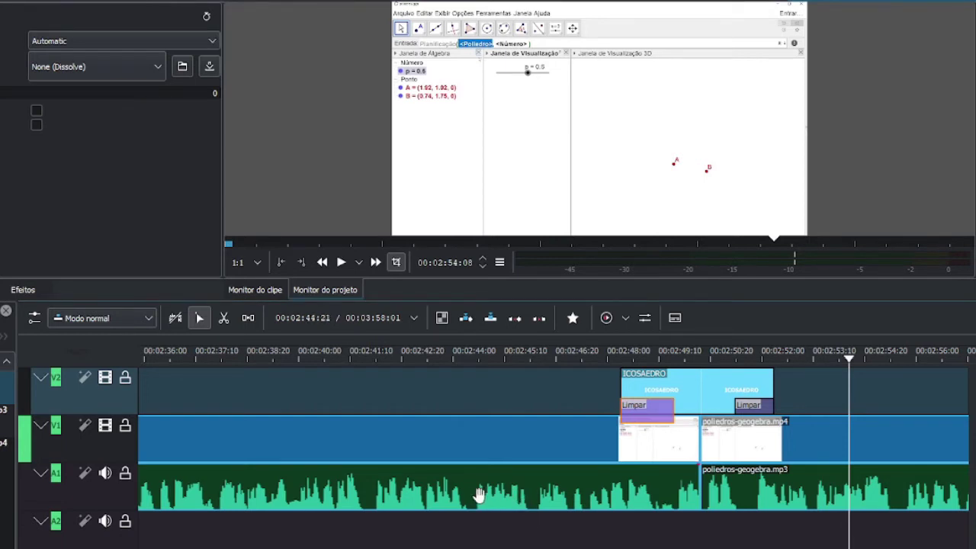
Step: Find the Transformar composition by searching for "tRA" and add it to the second clip on track V1
{"action": "scroll", "coordinate": [470, 492], "scroll_direction": "down", "scroll_amount": 5}
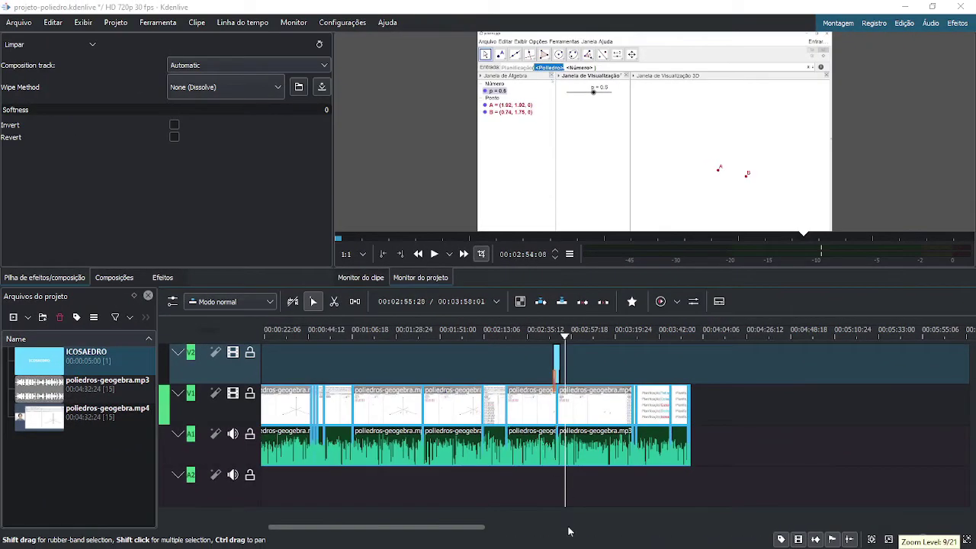
{"action": "left_click_drag", "start_coordinate": [435, 532], "coordinate": [418, 534]}
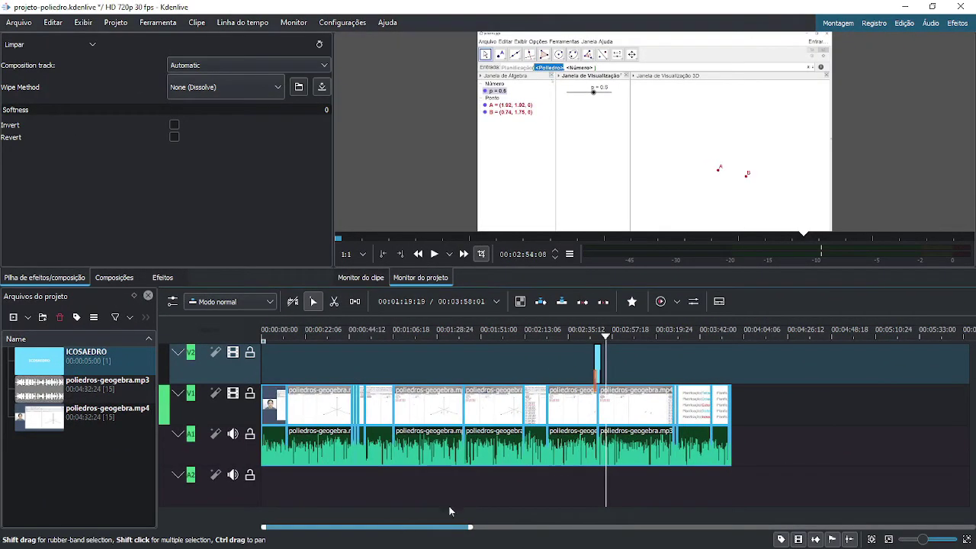
{"action": "left_click", "coordinate": [114, 277]}
{"action": "left_click", "coordinate": [46, 62]}
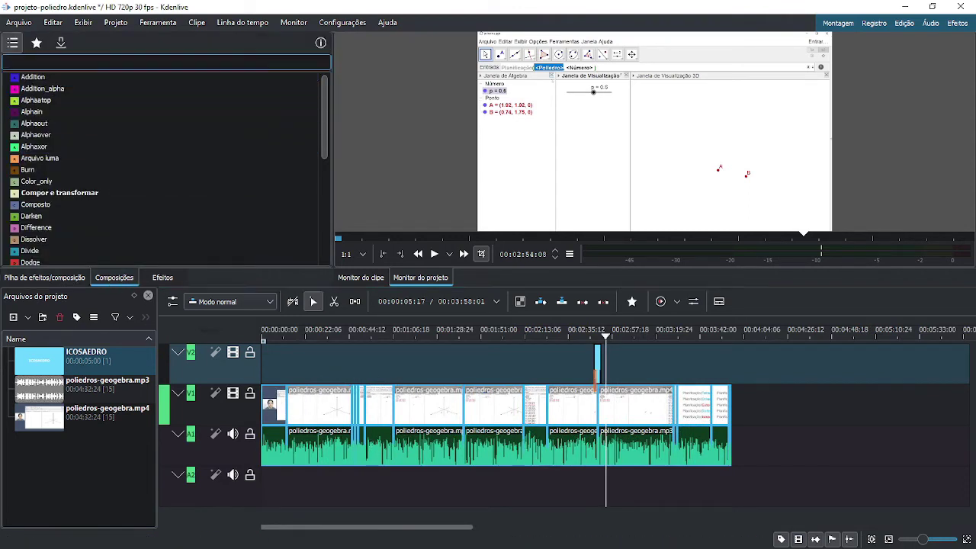
{"action": "type", "text": "tRA"}
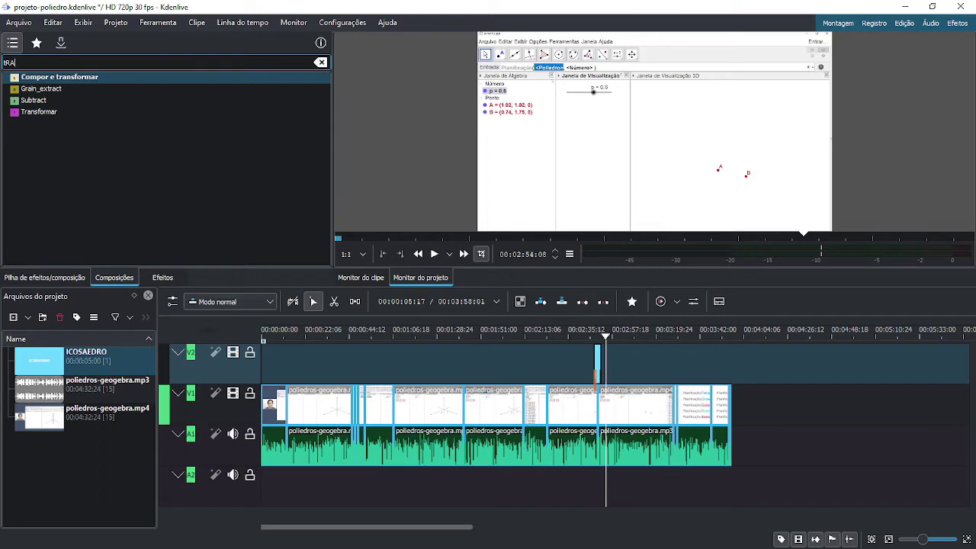
{"action": "left_click", "coordinate": [46, 113]}
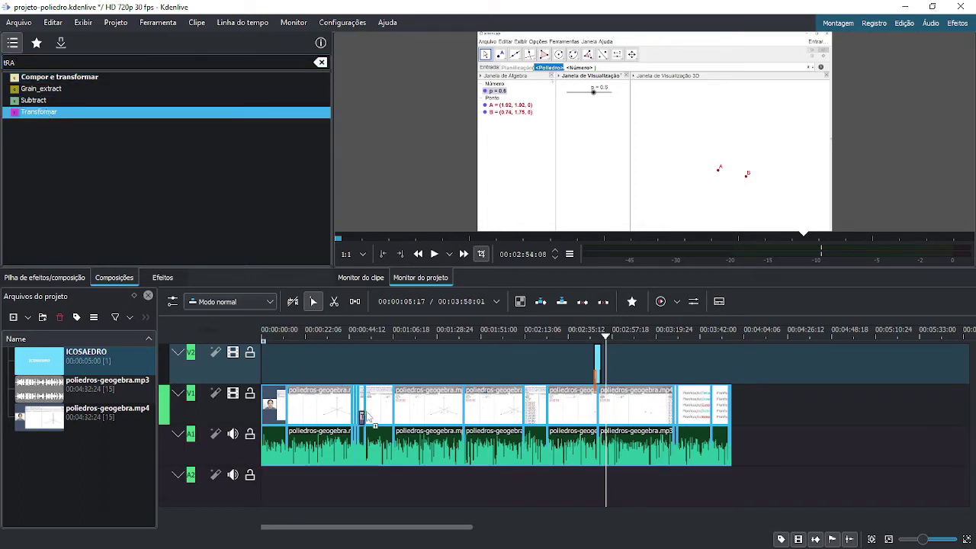
{"action": "left_click_drag", "start_coordinate": [364, 415], "coordinate": [318, 429]}
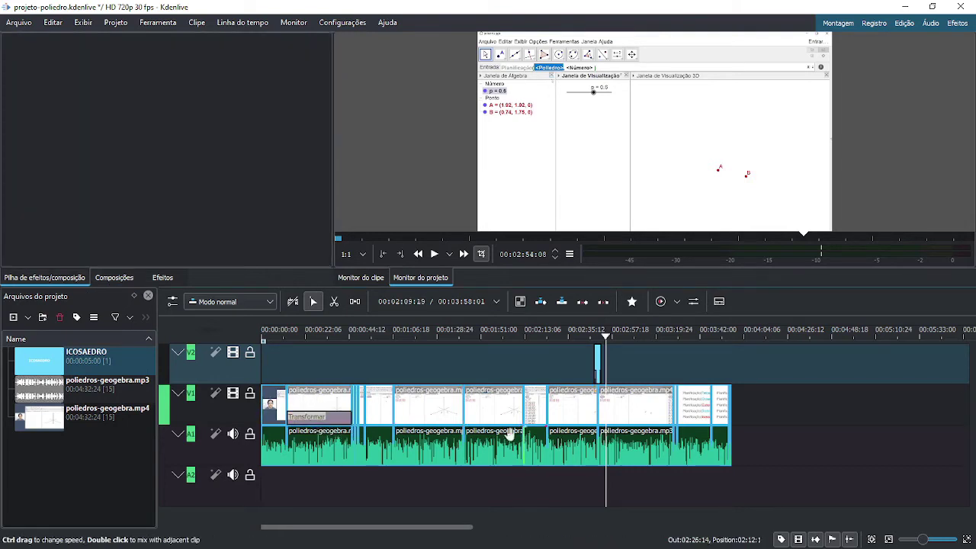
Step: Extend the Transformar composition over all V1 clips, from the timeline start to the end of the video, and select it
{"action": "left_click_drag", "start_coordinate": [352, 419], "coordinate": [730, 443]}
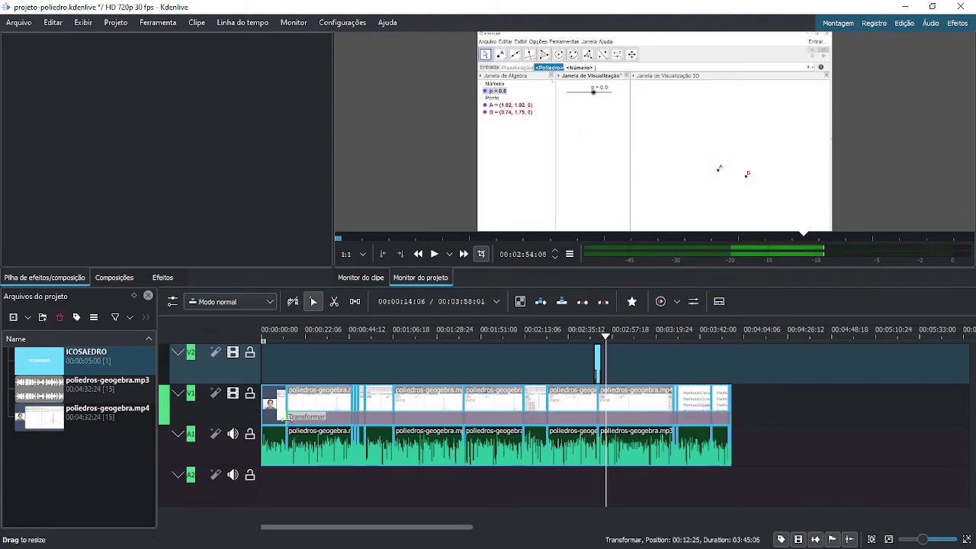
{"action": "left_click_drag", "start_coordinate": [287, 418], "coordinate": [262, 418]}
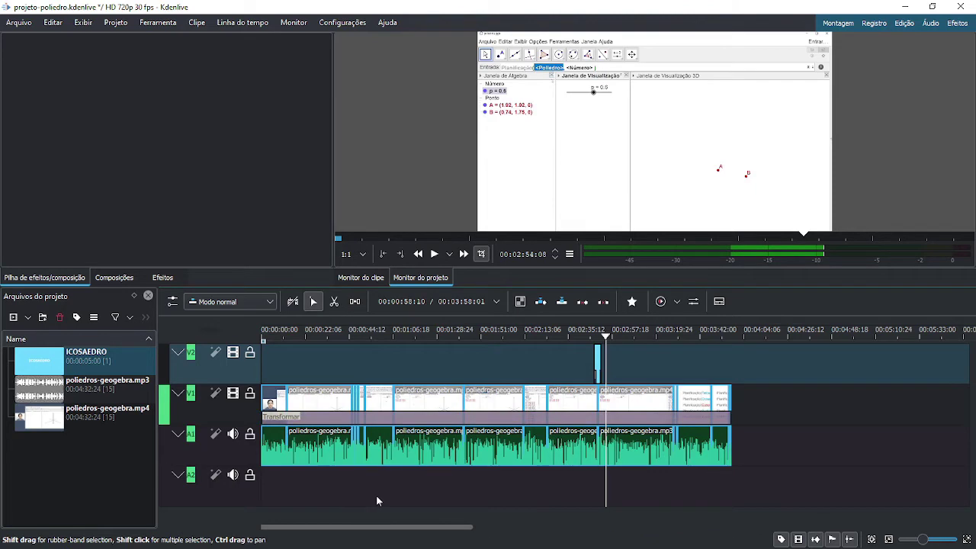
{"action": "left_click", "coordinate": [431, 419]}
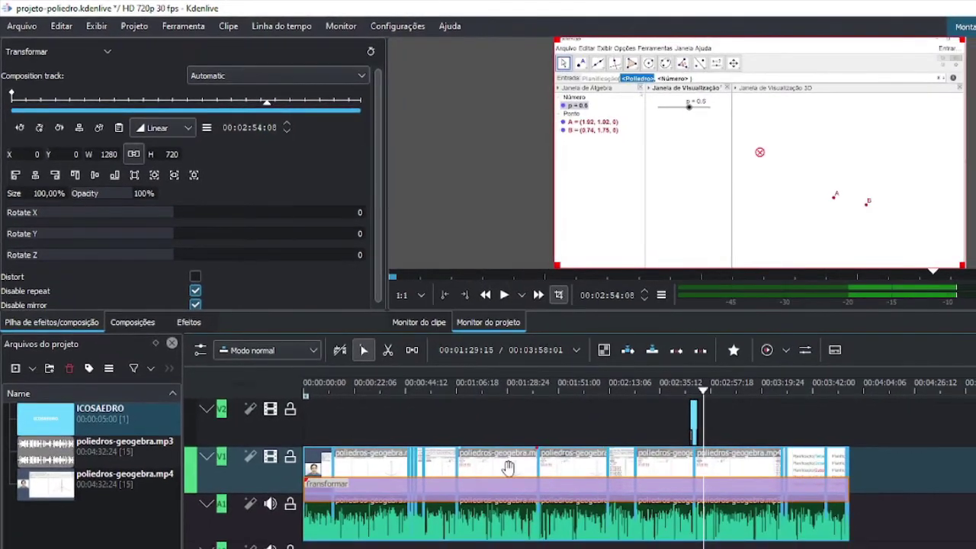
Step: Try shortening the Transformar composition from both ends and stretch it back over the whole of track V1
{"action": "left_click", "coordinate": [508, 467]}
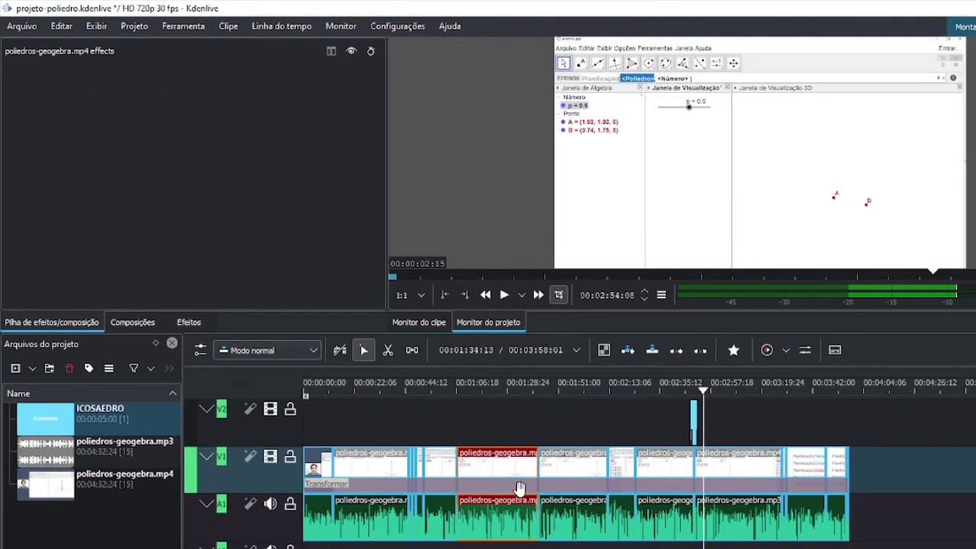
{"action": "left_click", "coordinate": [518, 486]}
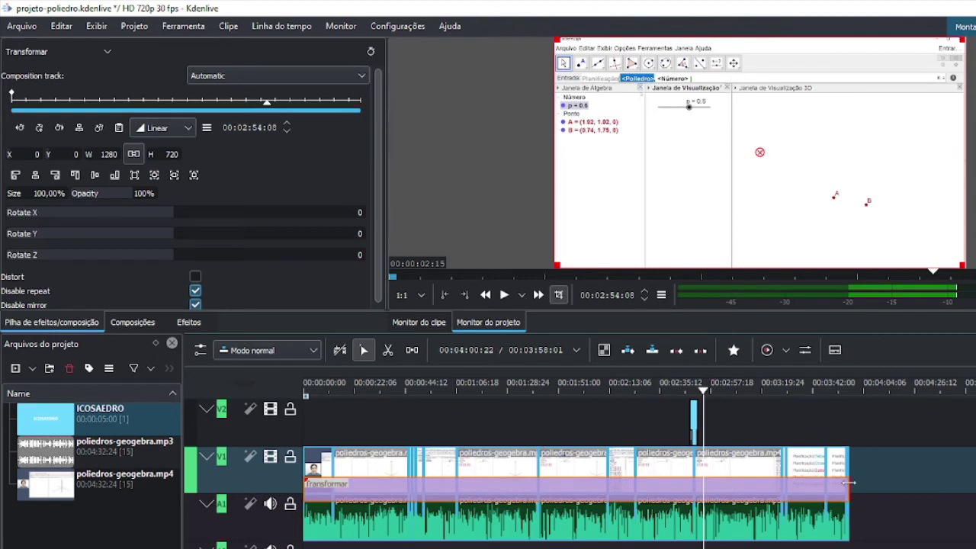
{"action": "left_click_drag", "start_coordinate": [848, 482], "coordinate": [608, 484]}
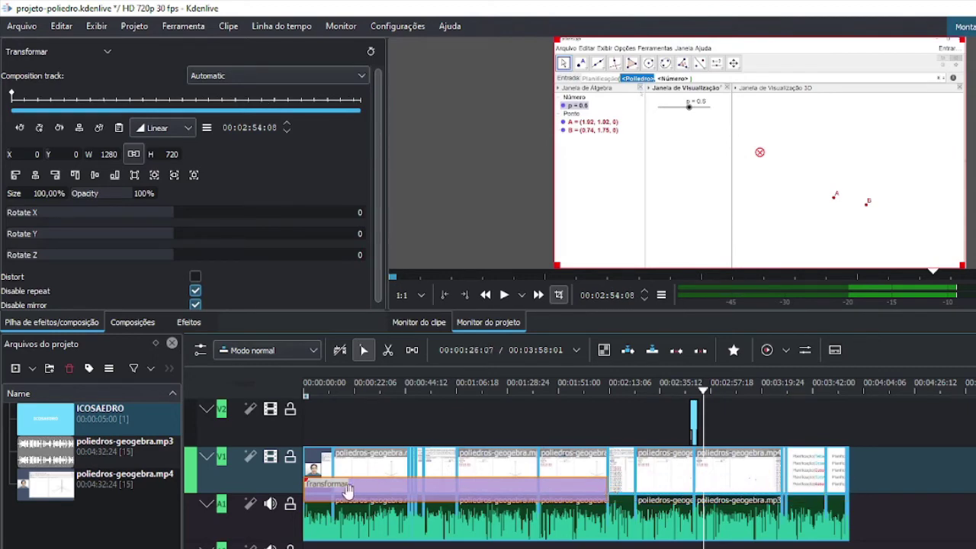
{"action": "left_click_drag", "start_coordinate": [306, 485], "coordinate": [410, 485]}
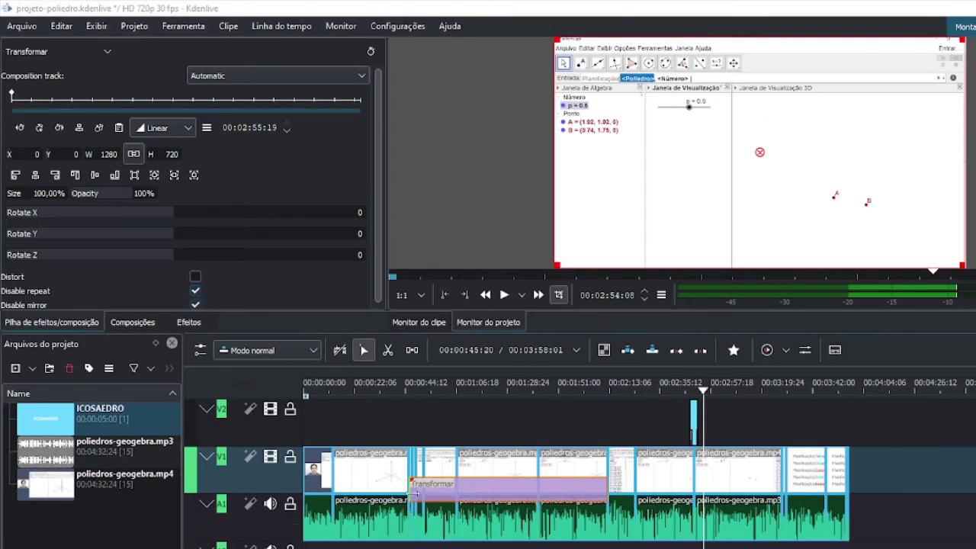
{"action": "left_click_drag", "start_coordinate": [410, 488], "coordinate": [302, 503]}
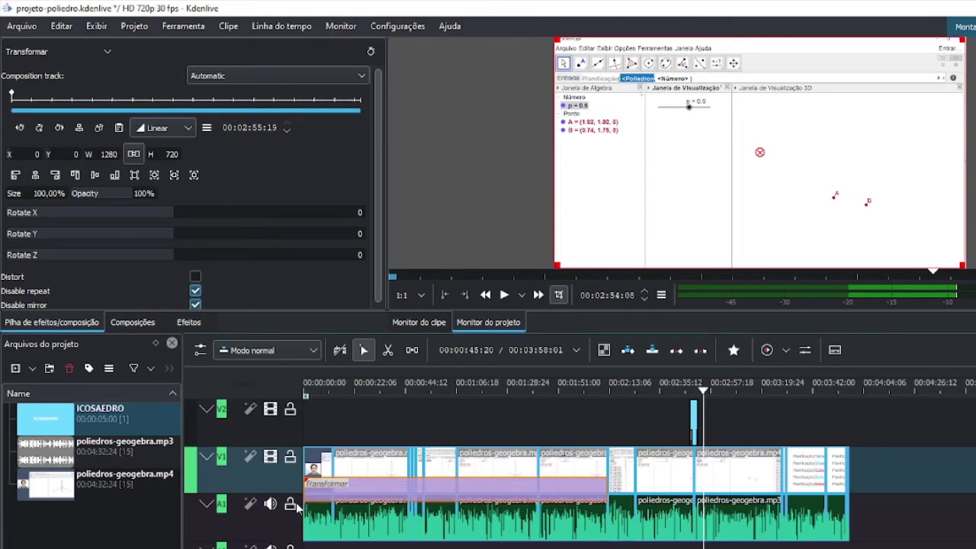
{"action": "left_click_drag", "start_coordinate": [608, 493], "coordinate": [848, 497]}
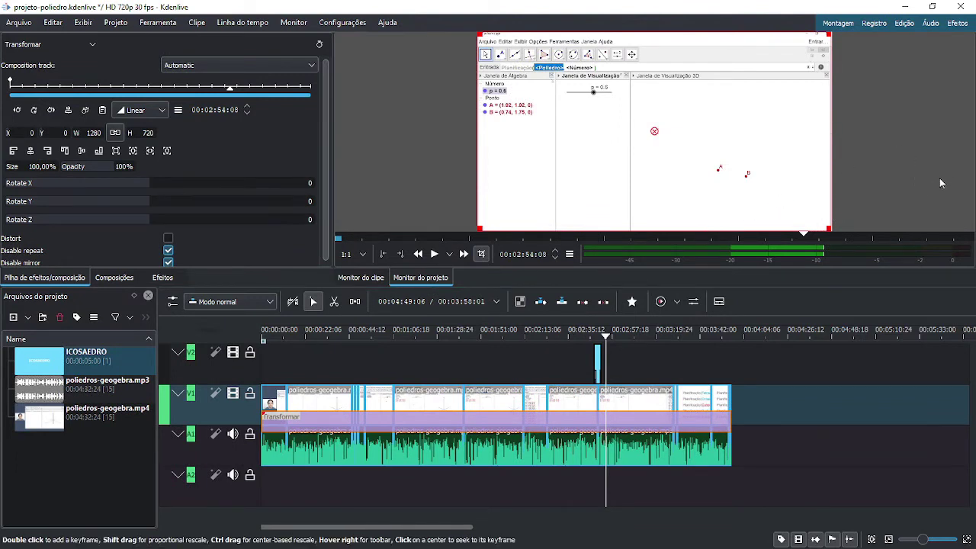
{"action": "mouse_move", "coordinate": [970, 179]}
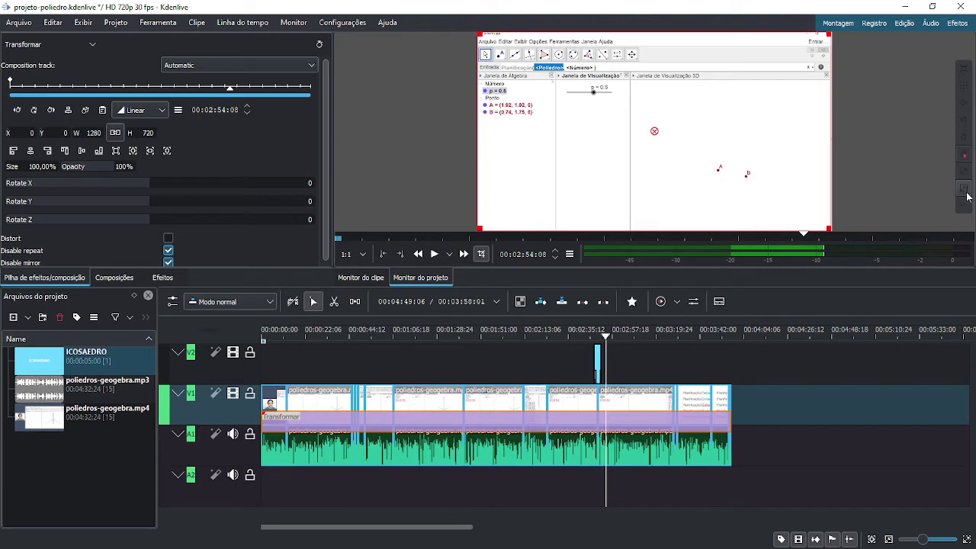
{"action": "left_click", "coordinate": [963, 187]}
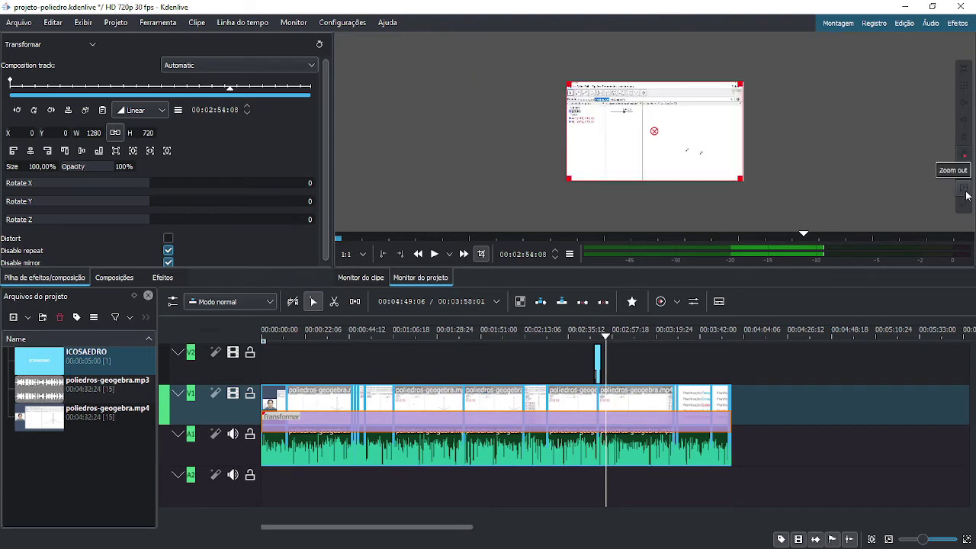
{"action": "left_click", "coordinate": [966, 178]}
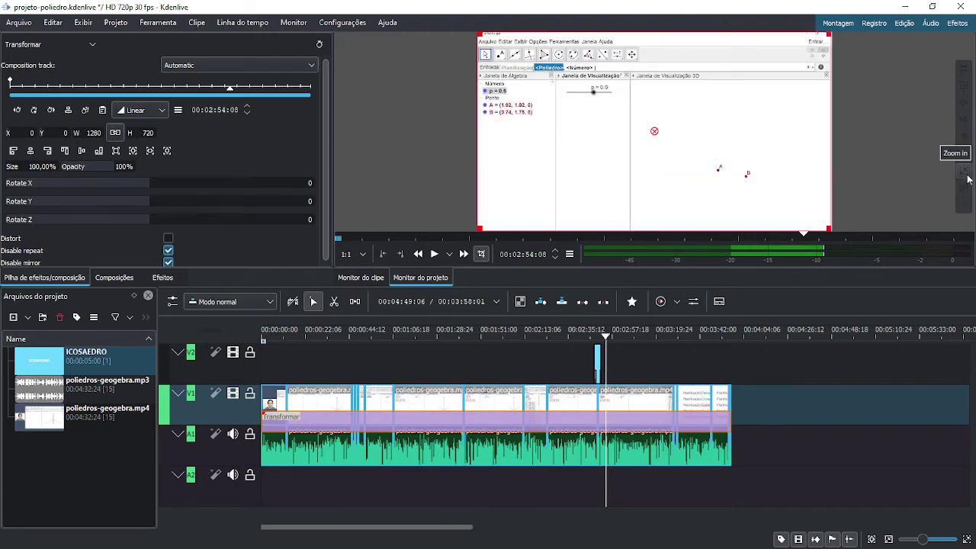
{"action": "left_click", "coordinate": [967, 179]}
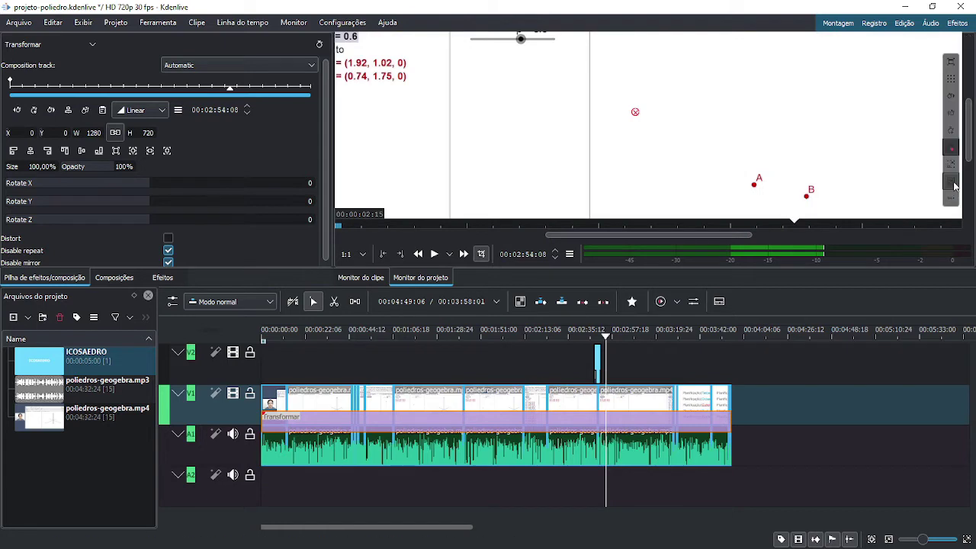
{"action": "left_click", "coordinate": [960, 190]}
{"action": "left_click", "coordinate": [962, 190]}
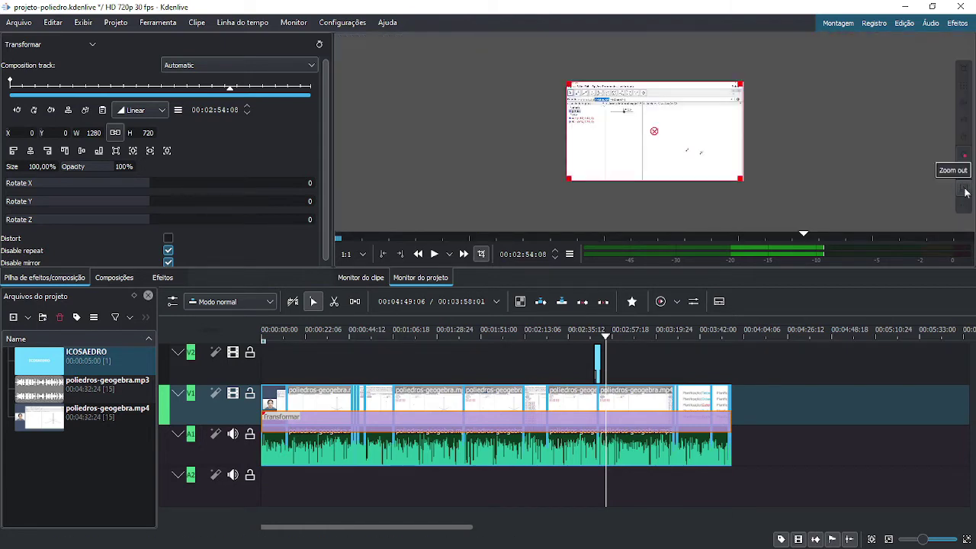
{"action": "left_click", "coordinate": [965, 179]}
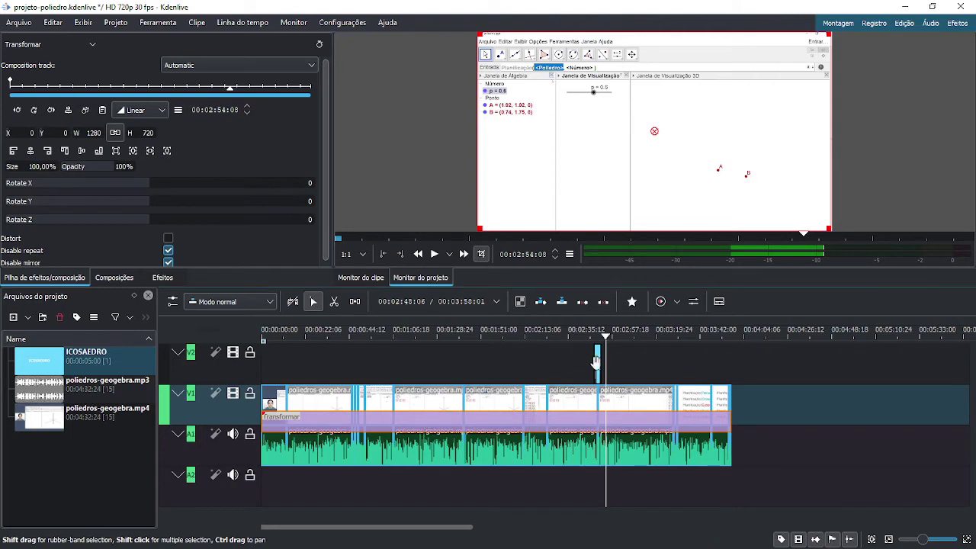
Step: Add a keyframe to the Transformar composition at 00:01:17:23 and return the playhead to that keyframe
{"action": "left_click_drag", "start_coordinate": [602, 341], "coordinate": [413, 456]}
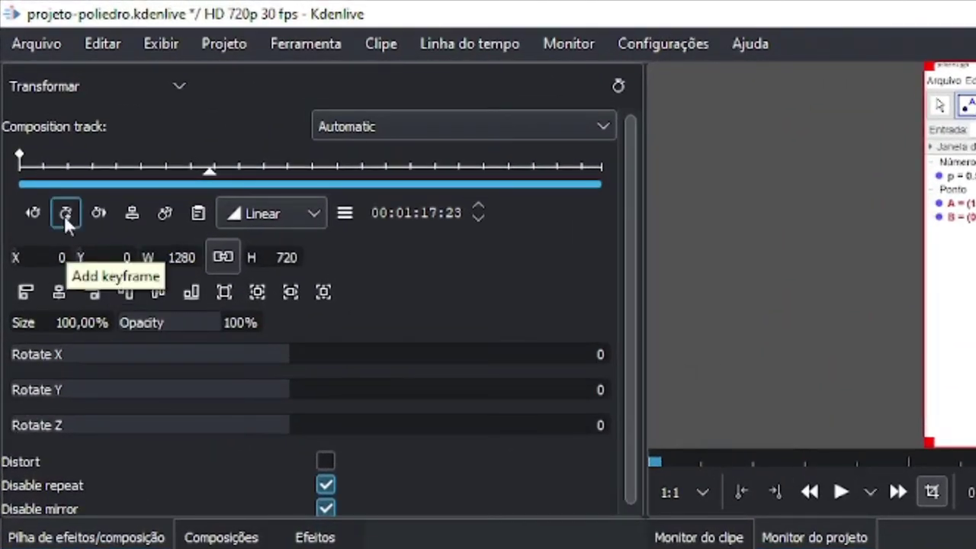
{"action": "left_click", "coordinate": [66, 214]}
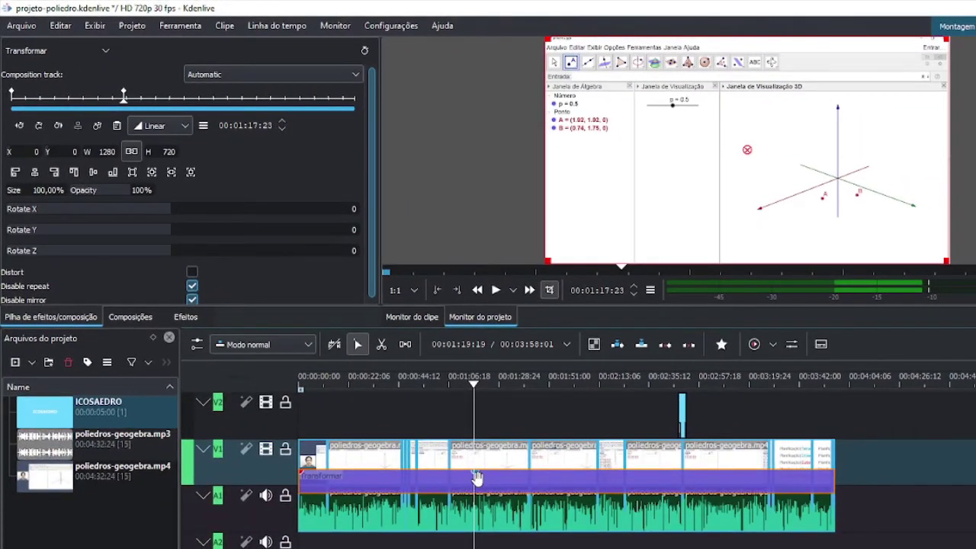
{"action": "left_click_drag", "start_coordinate": [474, 387], "coordinate": [492, 483]}
{"action": "scroll", "coordinate": [488, 488], "scroll_direction": "up", "scroll_amount": 3}
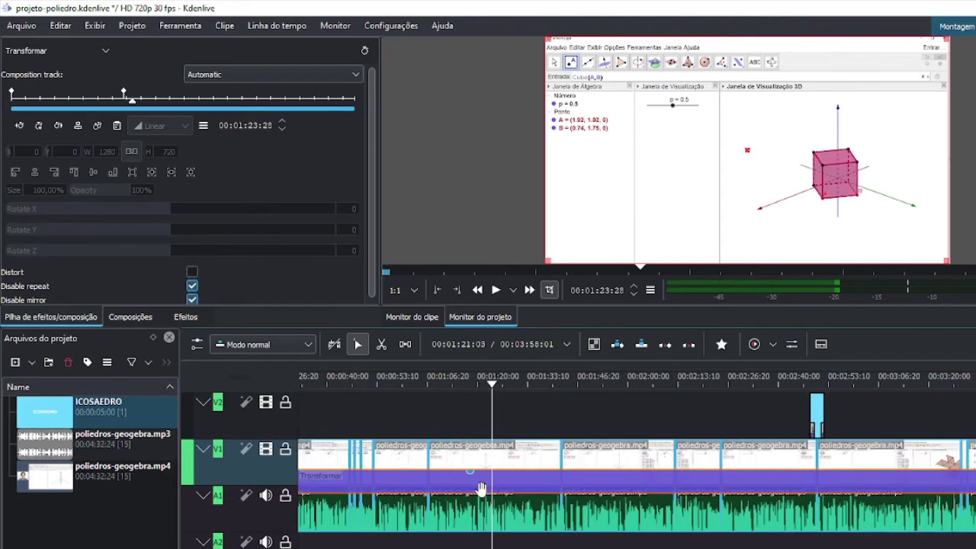
{"action": "scroll", "coordinate": [475, 497], "scroll_direction": "up", "scroll_amount": 1}
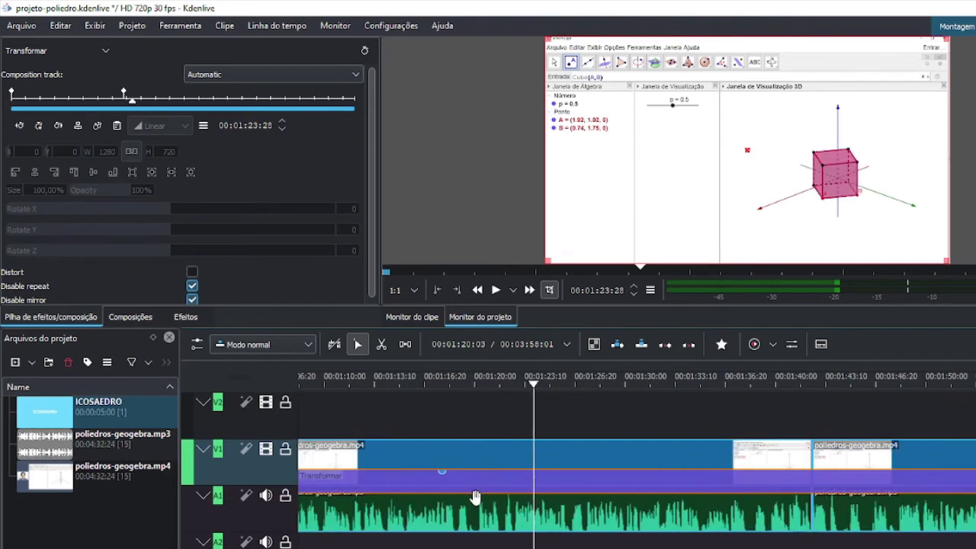
{"action": "left_click", "coordinate": [533, 387]}
{"action": "left_click_drag", "start_coordinate": [533, 387], "coordinate": [487, 423]}
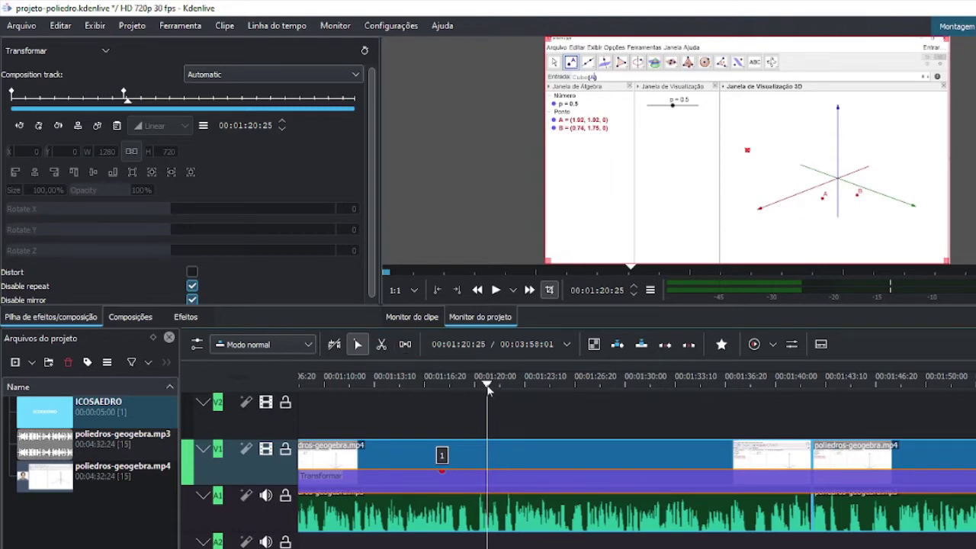
{"action": "left_click_drag", "start_coordinate": [489, 389], "coordinate": [444, 427]}
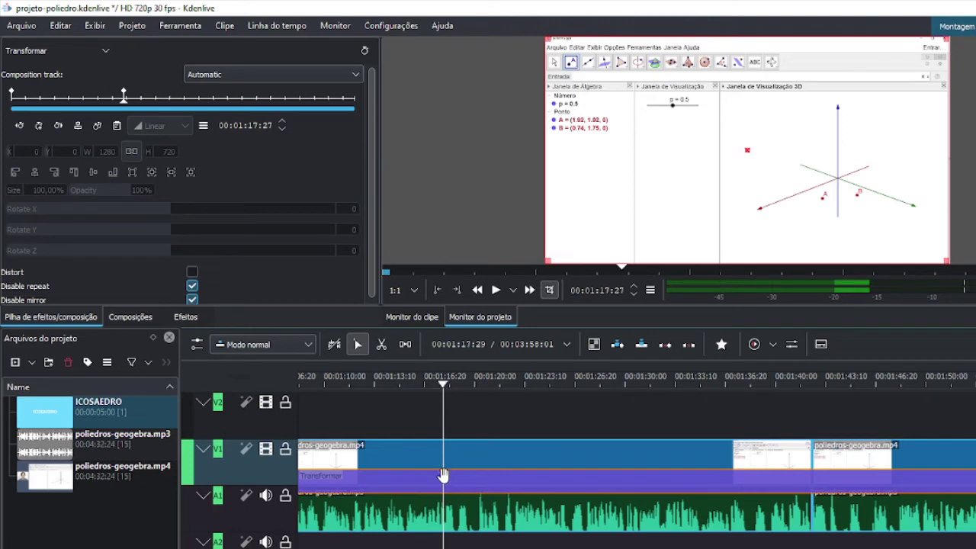
{"action": "left_click", "coordinate": [125, 98]}
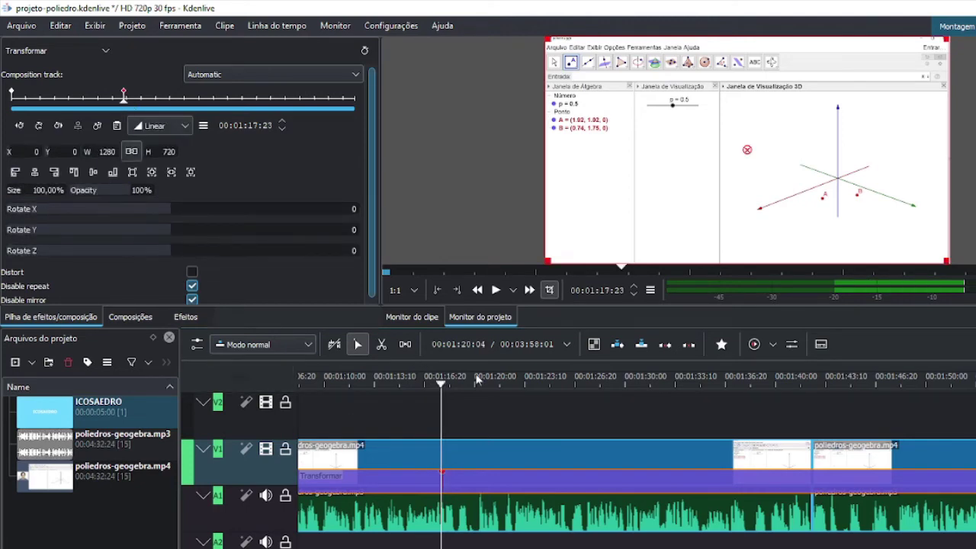
Step: Add a second Transformar keyframe at 00:01:20:05 and set its size to 200%
{"action": "left_click_drag", "start_coordinate": [444, 390], "coordinate": [477, 386]}
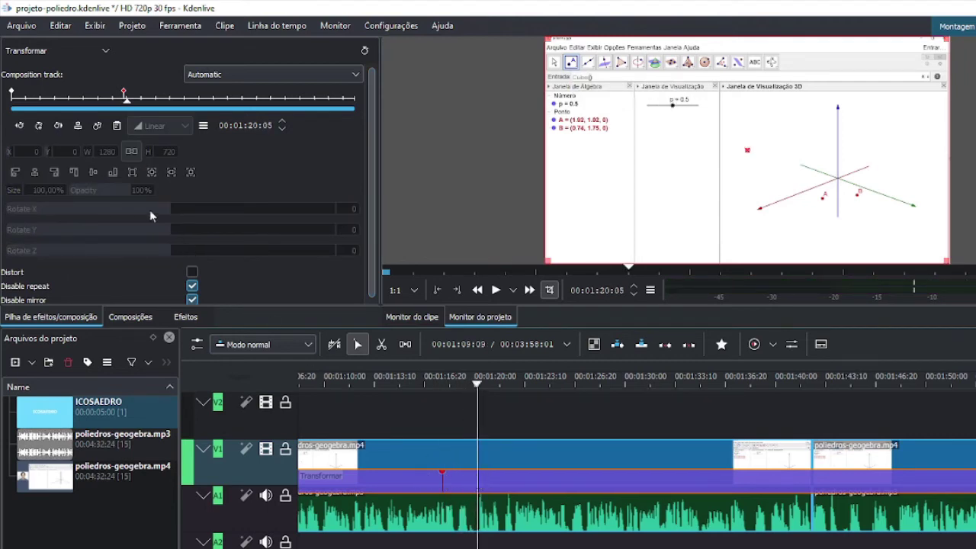
{"action": "left_click", "coordinate": [42, 126]}
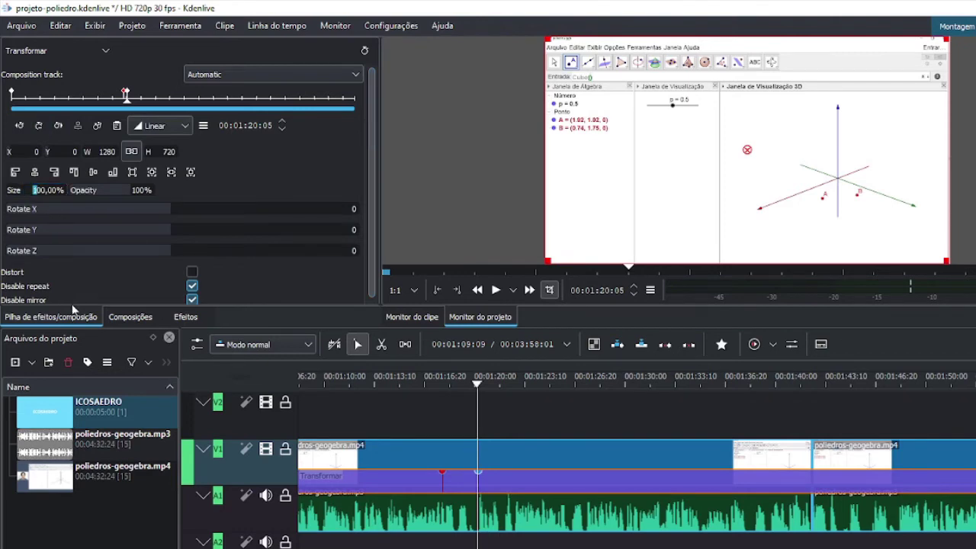
{"action": "key", "text": "Return"}
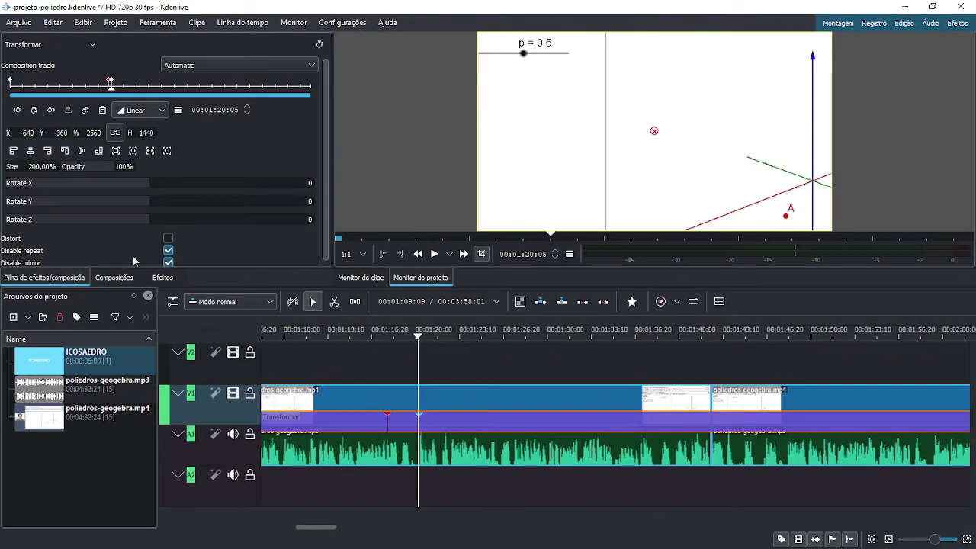
Step: Reposition the enlarged frame at the 00:01:20:05 keyframe to X 2, Y -97 so the GeoGebra input bar and algebra window fill the picture
{"action": "mouse_move", "coordinate": [967, 191]}
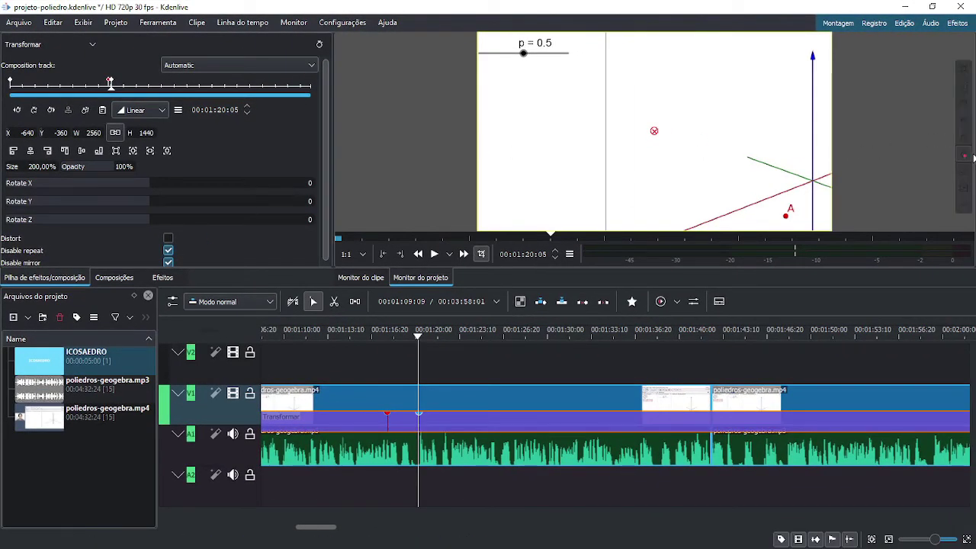
{"action": "left_click", "coordinate": [968, 195]}
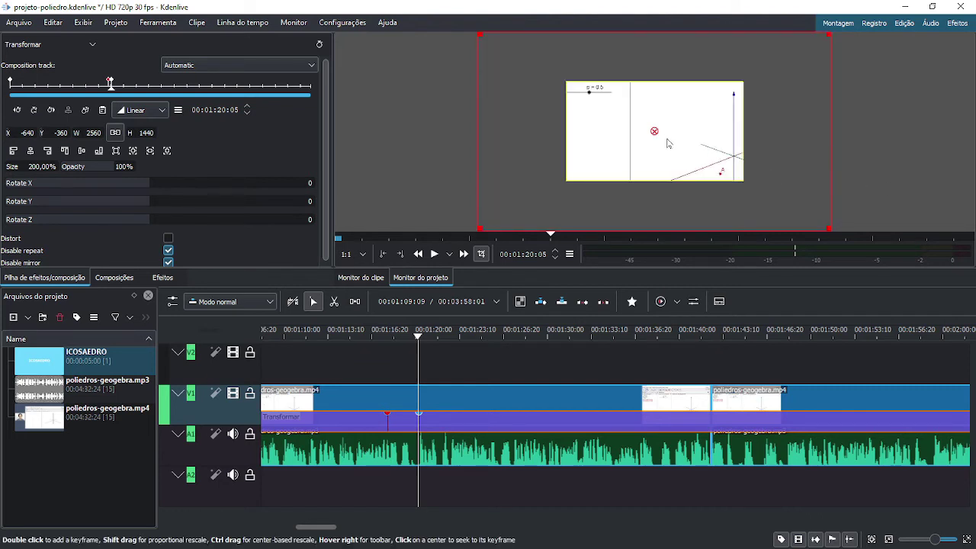
{"action": "left_click_drag", "start_coordinate": [649, 130], "coordinate": [743, 168]}
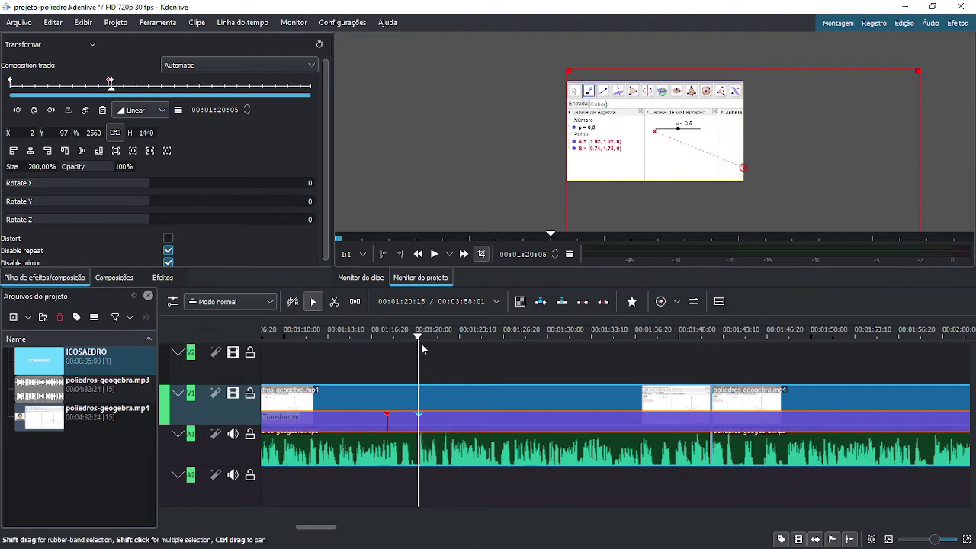
Step: Play back the zoom-in from 00:01:16:08 to check the move between the two keyframes
{"action": "left_click_drag", "start_coordinate": [418, 340], "coordinate": [366, 341]}
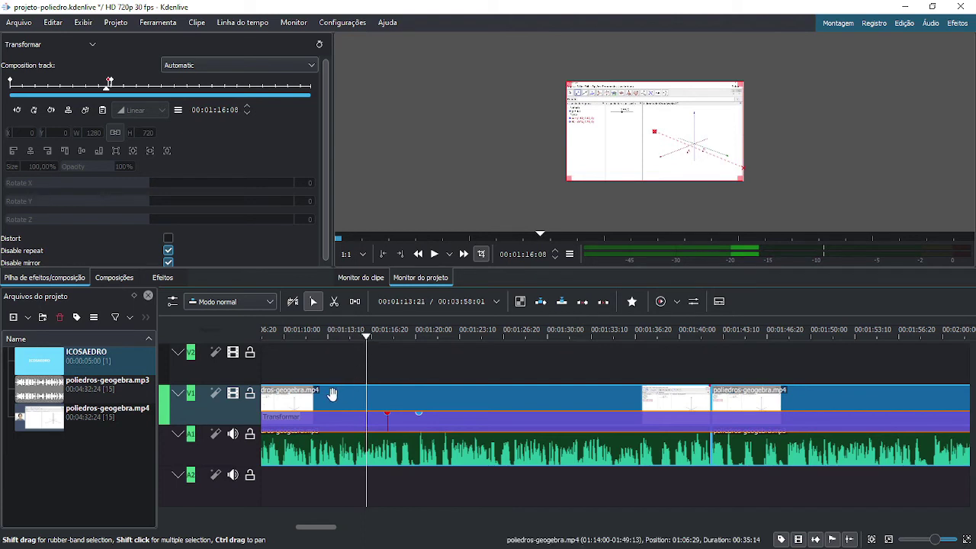
{"action": "key", "text": "space"}
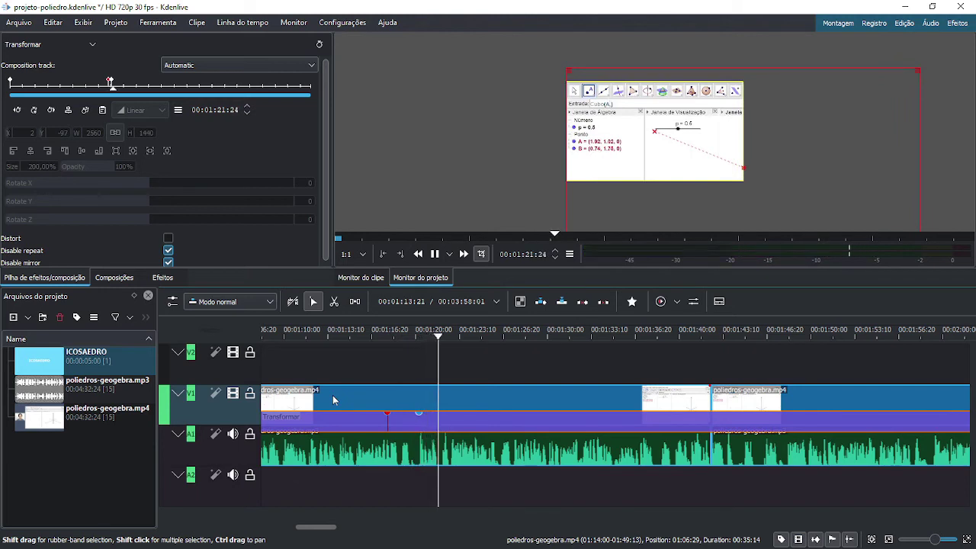
{"action": "key", "text": "space"}
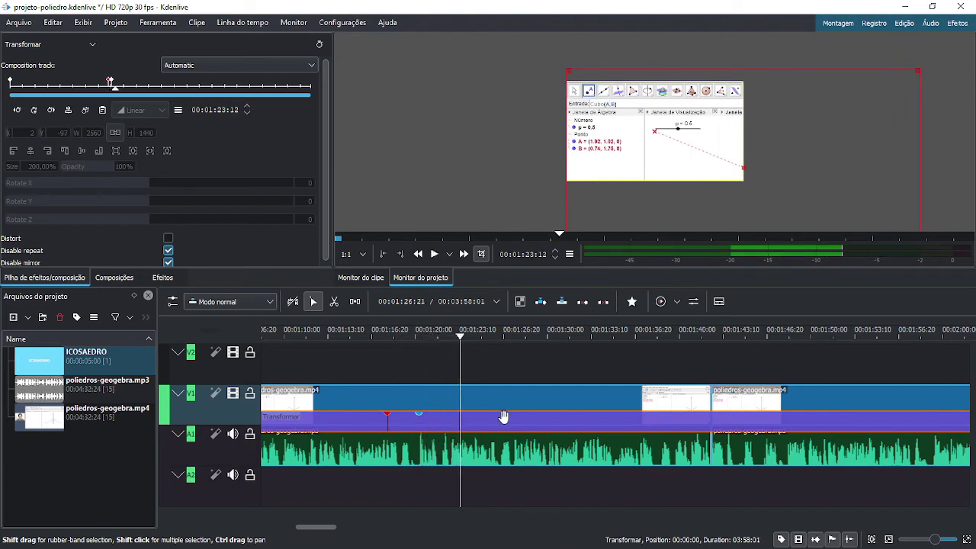
Step: Add a Transformar keyframe at 00:01:46:10 that keeps the enlarged framing
{"action": "left_click", "coordinate": [467, 336]}
{"action": "left_click_drag", "start_coordinate": [470, 338], "coordinate": [762, 433]}
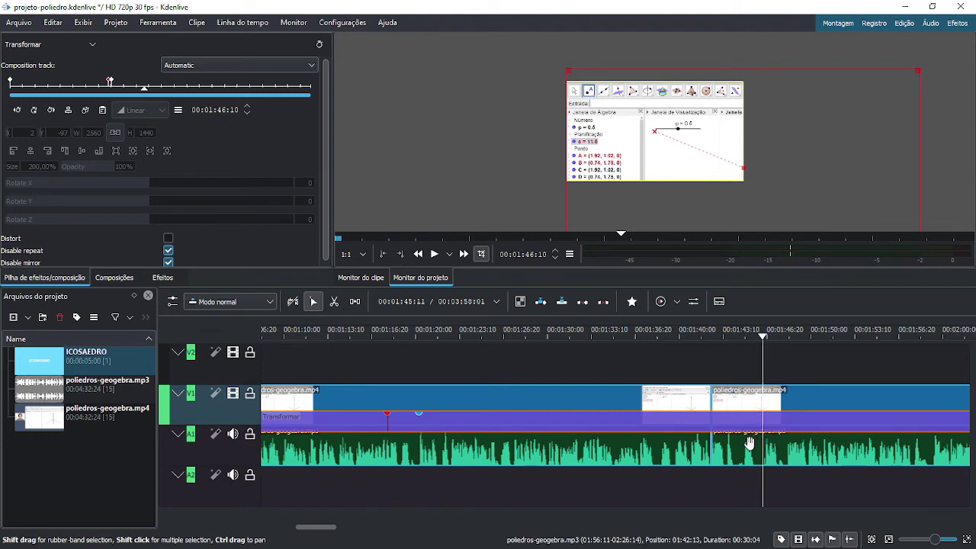
{"action": "left_click", "coordinate": [35, 110]}
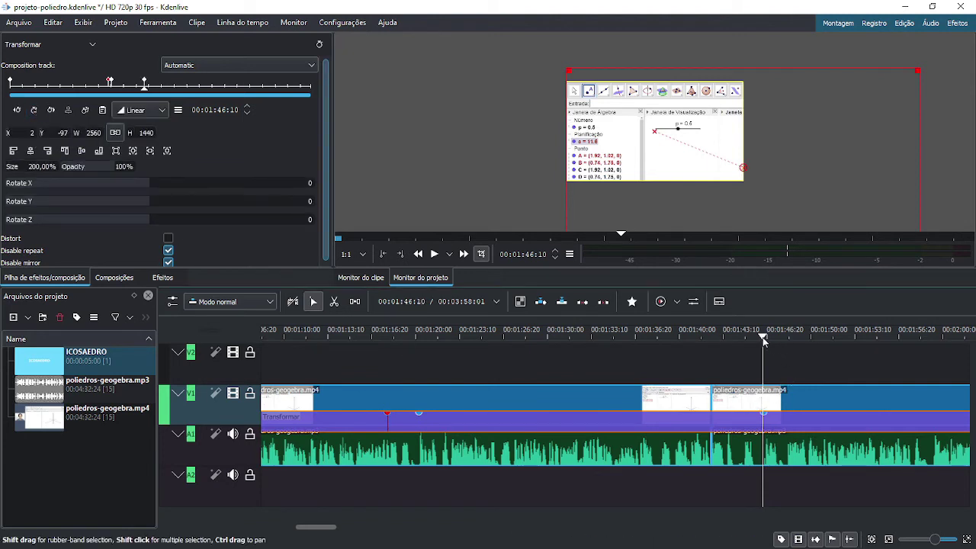
Step: Add a Transformar keyframe at 00:01:47:05 and reset the frame there to its original size
{"action": "left_click_drag", "start_coordinate": [763, 337], "coordinate": [774, 342]}
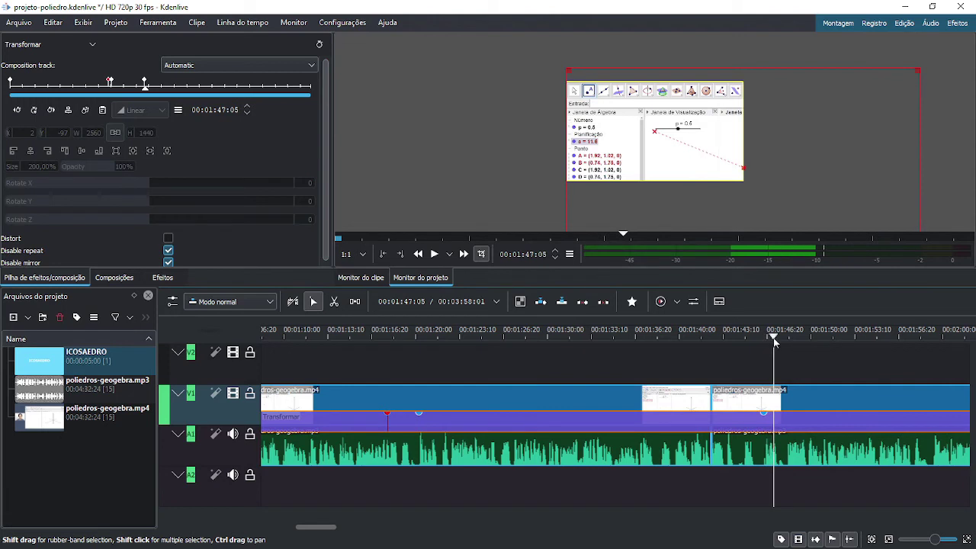
{"action": "left_click", "coordinate": [34, 111]}
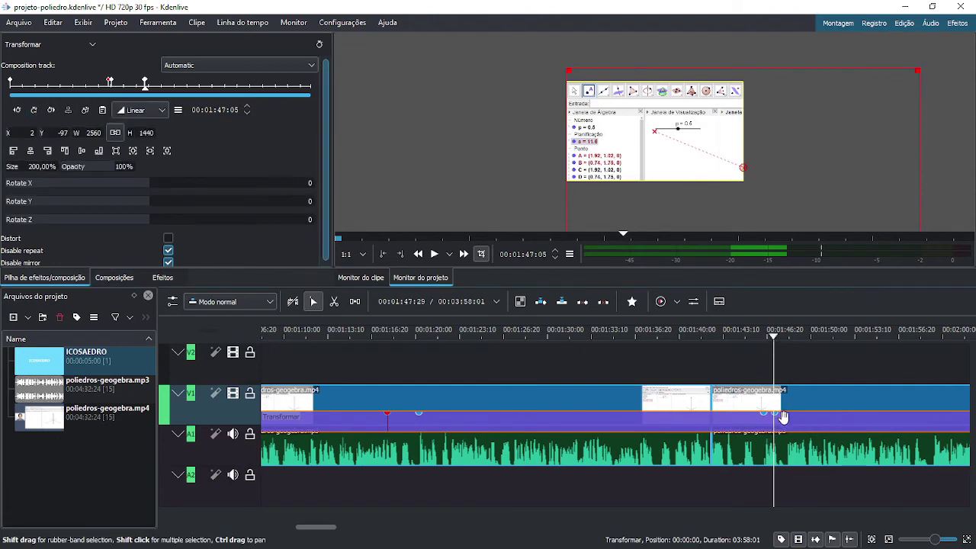
{"action": "left_click", "coordinate": [132, 151]}
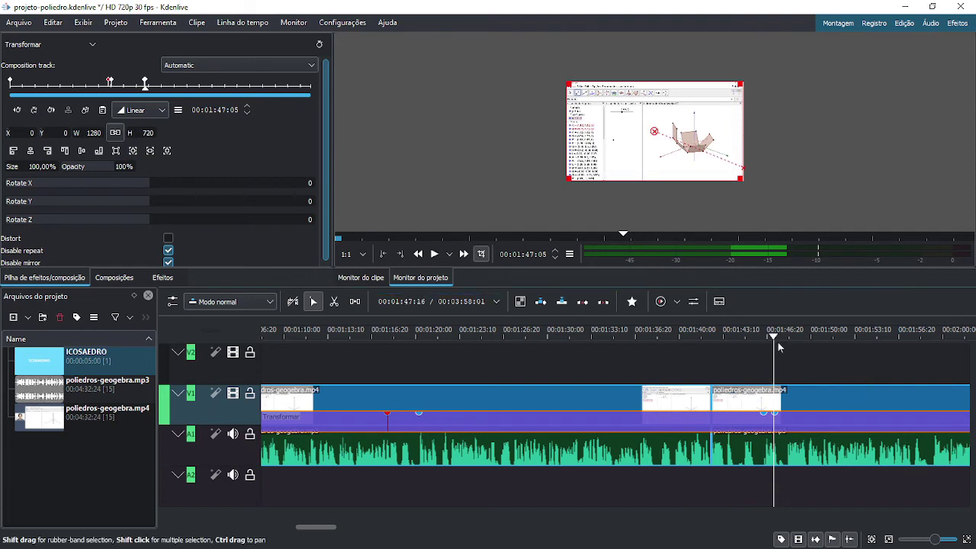
Step: Play back the zoom-out from 00:01:41:22 and restore the project monitor's preview to its full-frame zoom
{"action": "left_click_drag", "start_coordinate": [778, 346], "coordinate": [703, 372]}
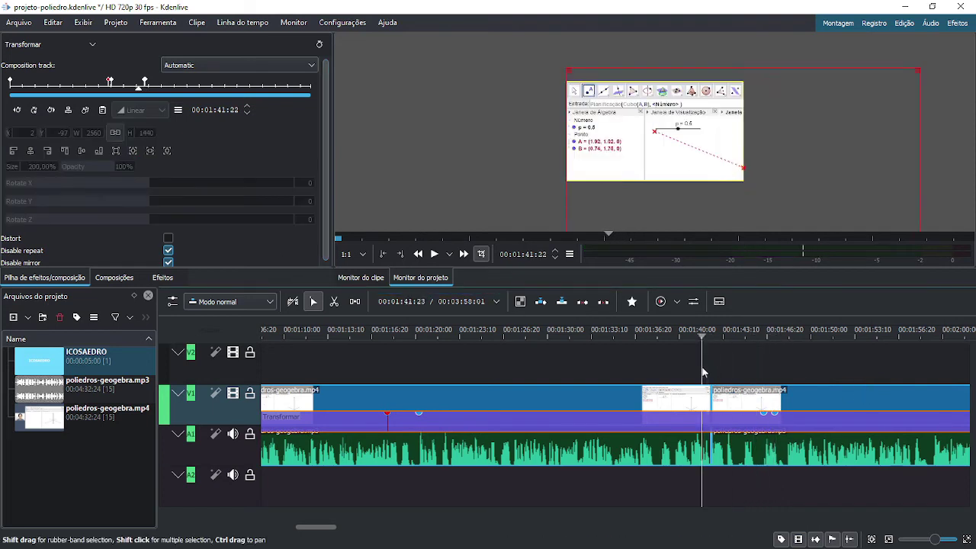
{"action": "key", "text": "space"}
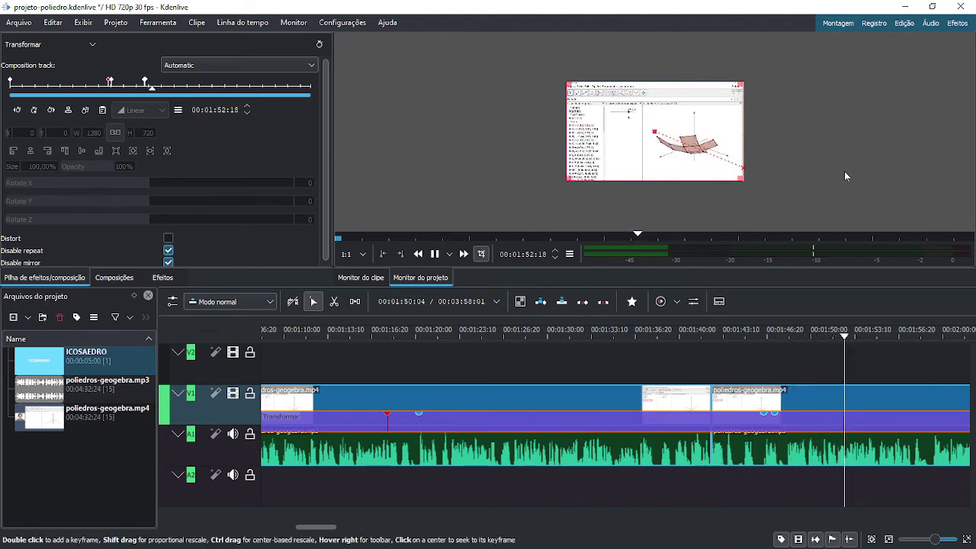
{"action": "key", "text": "space"}
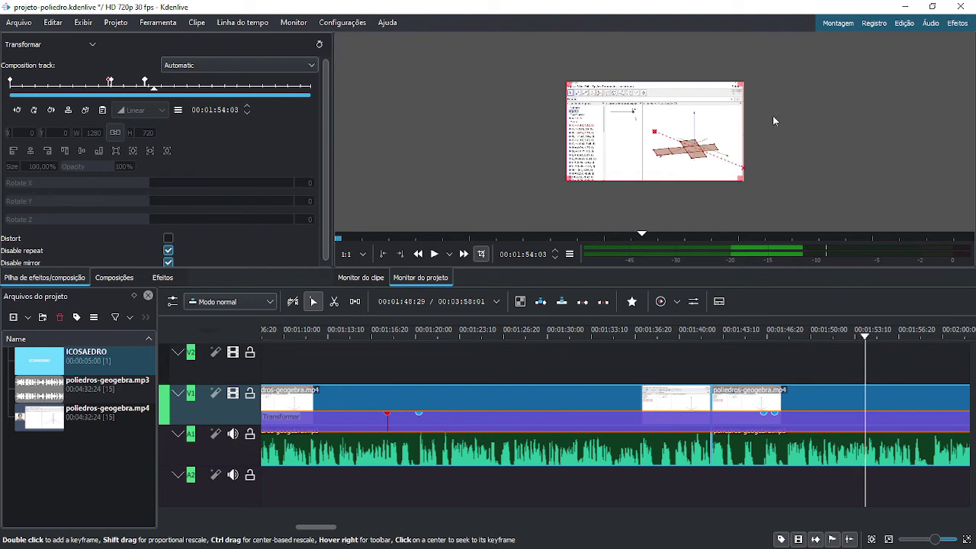
{"action": "key", "text": "Left"}
{"action": "key", "text": "Left"}
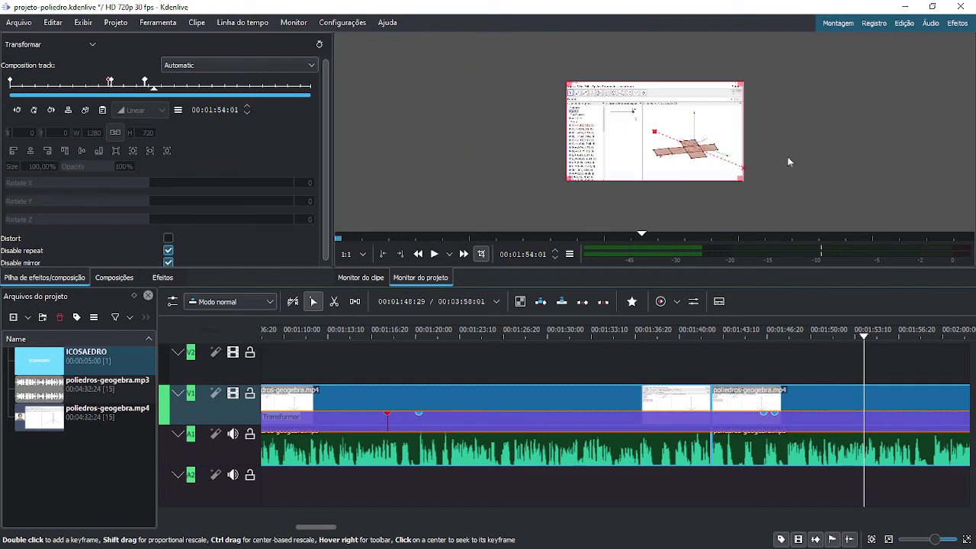
{"action": "scroll", "coordinate": [787, 156], "scroll_direction": "up", "scroll_amount": 5}
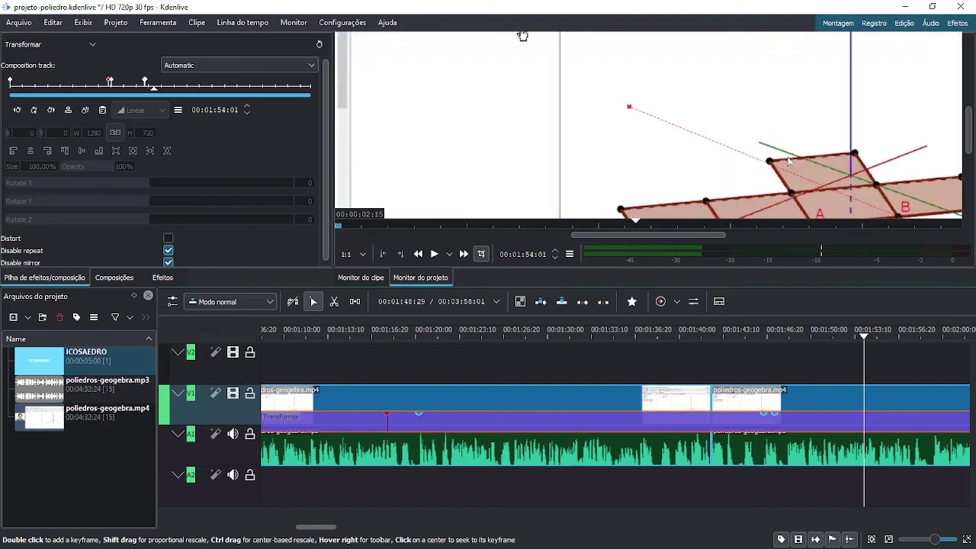
{"action": "scroll", "coordinate": [788, 161], "scroll_direction": "down", "scroll_amount": 5}
{"action": "scroll", "coordinate": [788, 164], "scroll_direction": "down", "scroll_amount": 3}
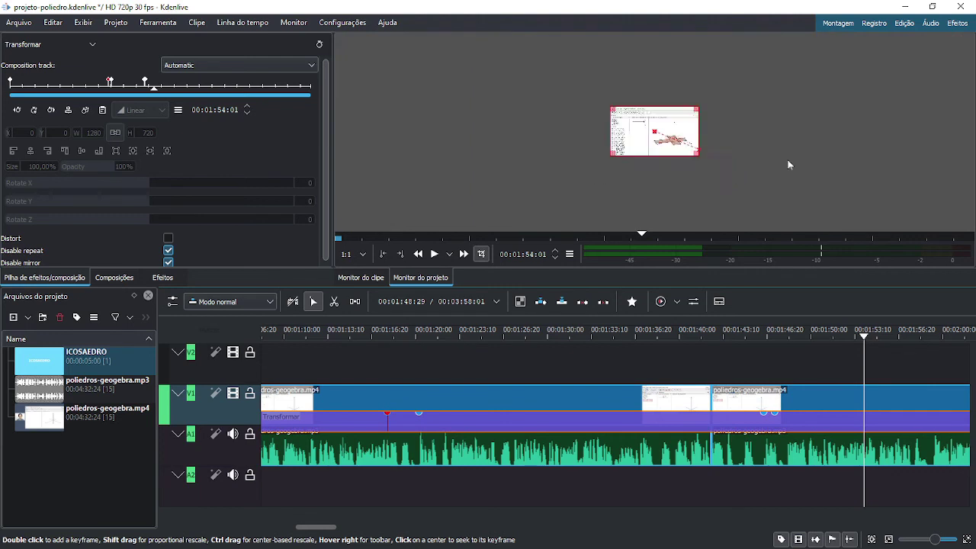
{"action": "scroll", "coordinate": [788, 164], "scroll_direction": "up", "scroll_amount": 1}
{"action": "scroll", "coordinate": [788, 164], "scroll_direction": "up", "scroll_amount": 2}
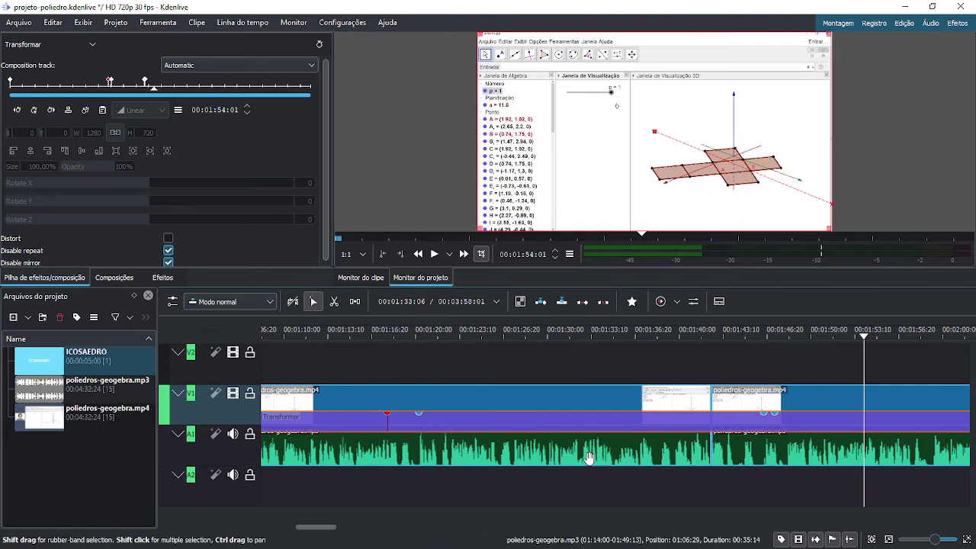
Step: Place the playhead at 00:03:50:16 and select the V1 clip that starts at the cut under the ICOSAEDRO title
{"action": "scroll", "coordinate": [588, 457], "scroll_direction": "up", "scroll_amount": 2}
{"action": "scroll", "coordinate": [588, 457], "scroll_direction": "down", "scroll_amount": 5}
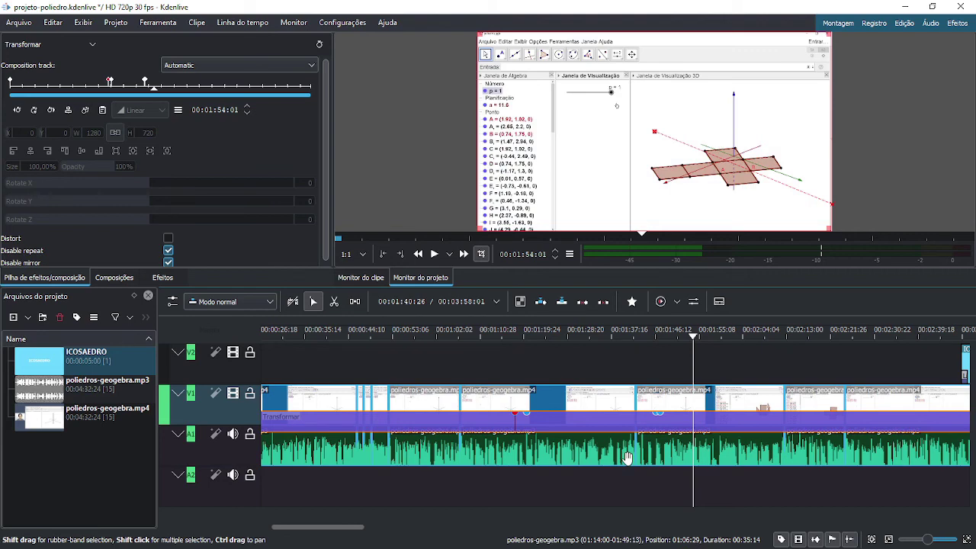
{"action": "scroll", "coordinate": [626, 458], "scroll_direction": "up", "scroll_amount": 1, "text": "ctrl"}
{"action": "scroll", "coordinate": [627, 458], "scroll_direction": "down", "scroll_amount": 3, "text": "ctrl"}
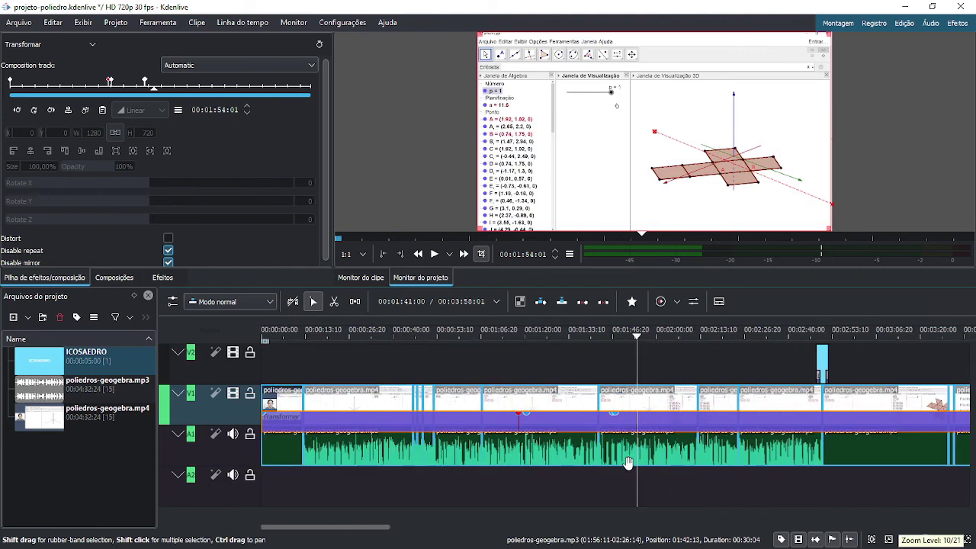
{"action": "scroll", "coordinate": [631, 448], "scroll_direction": "down", "scroll_amount": 1, "text": "ctrl"}
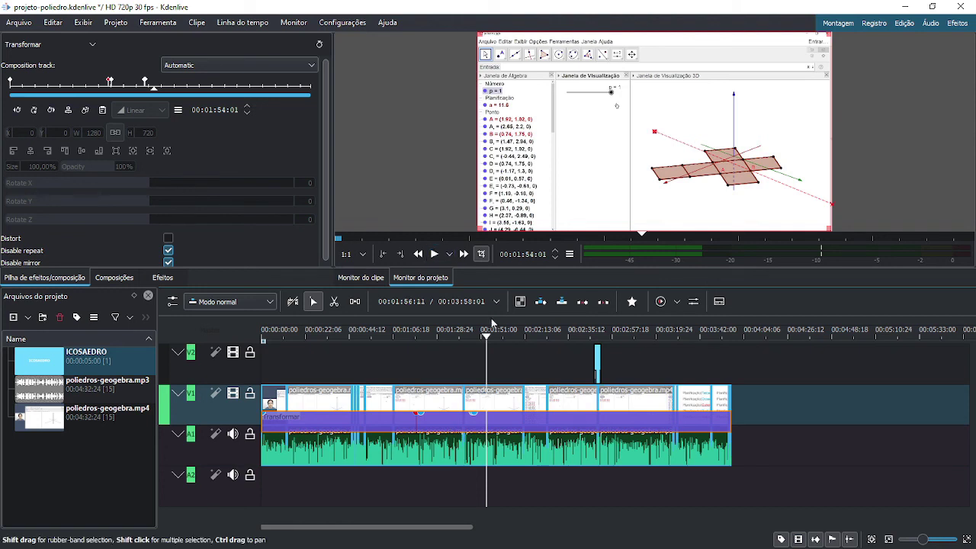
{"action": "left_click_drag", "start_coordinate": [488, 339], "coordinate": [720, 411]}
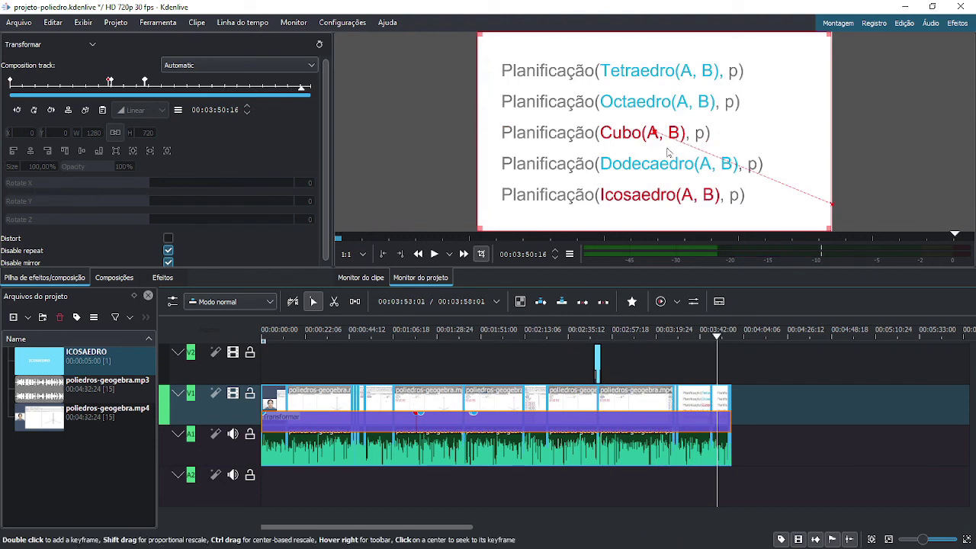
{"action": "left_click", "coordinate": [634, 397]}
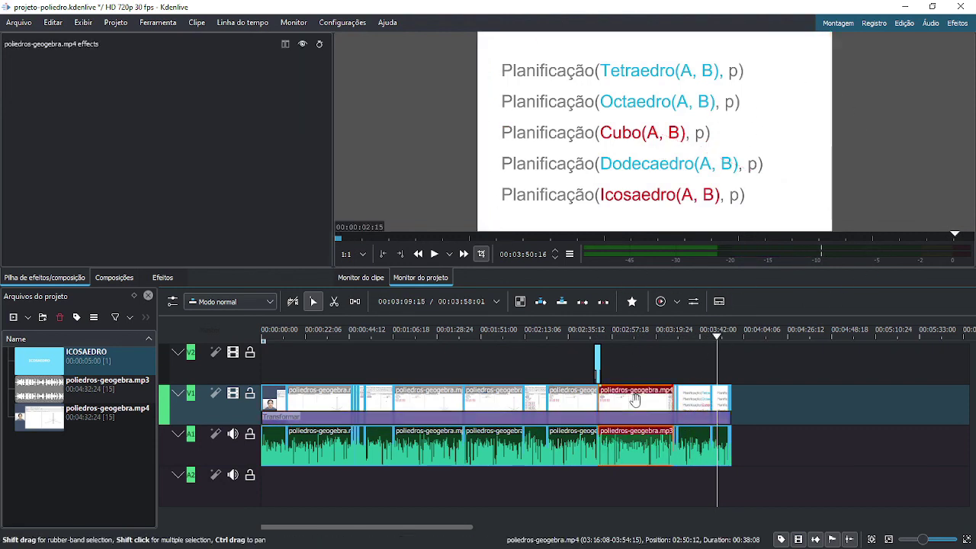